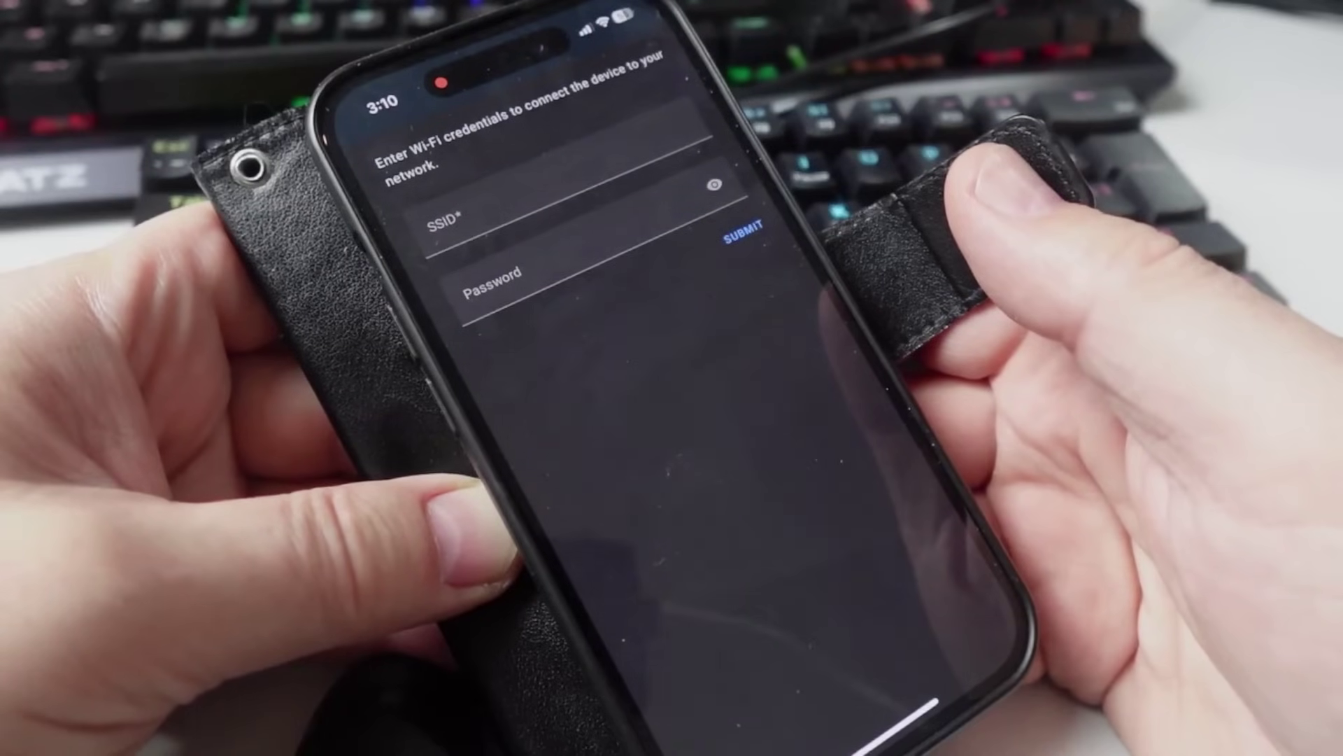
# Step: Start entering the home Wi-Fi network name in the plug's SSID field
pyautogui.click(437, 223)
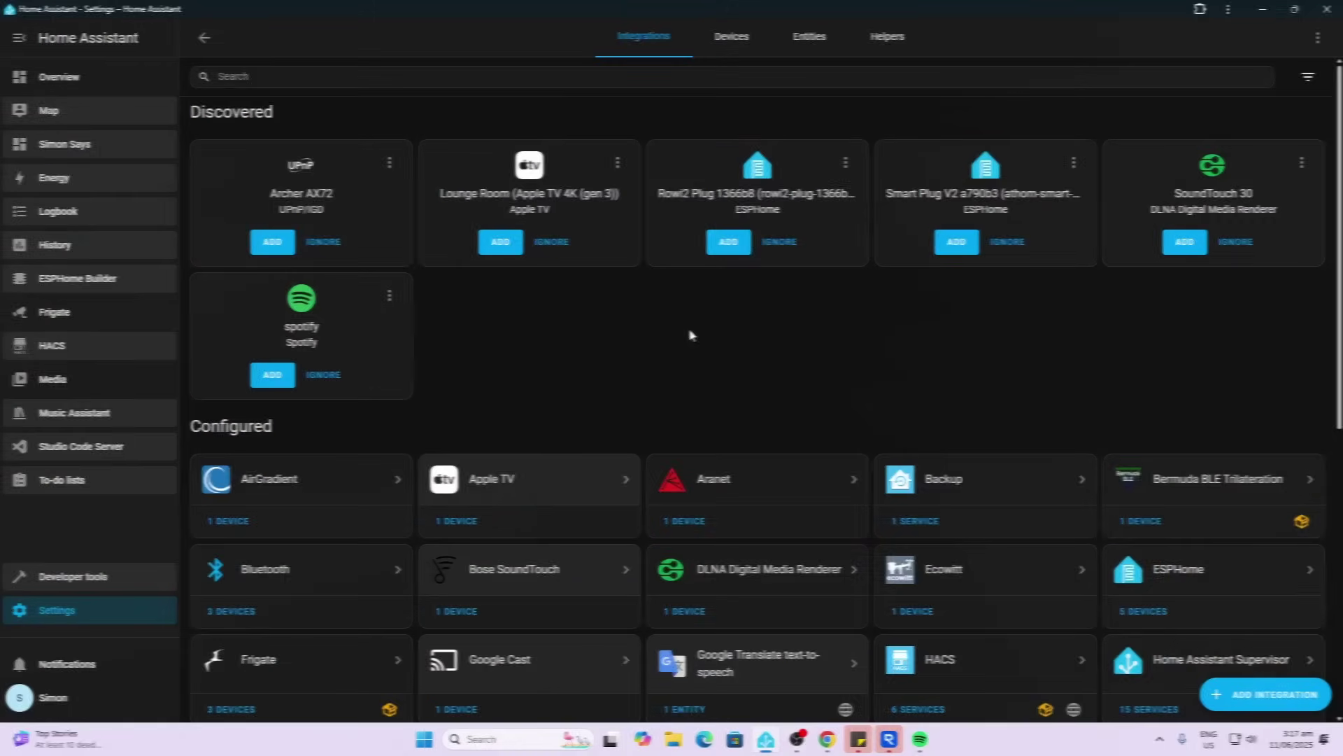
# Step: Add the discovered Rowi2 Plug 1366b8 to the ESPHome integration and finish its setup
pyautogui.click(731, 243)
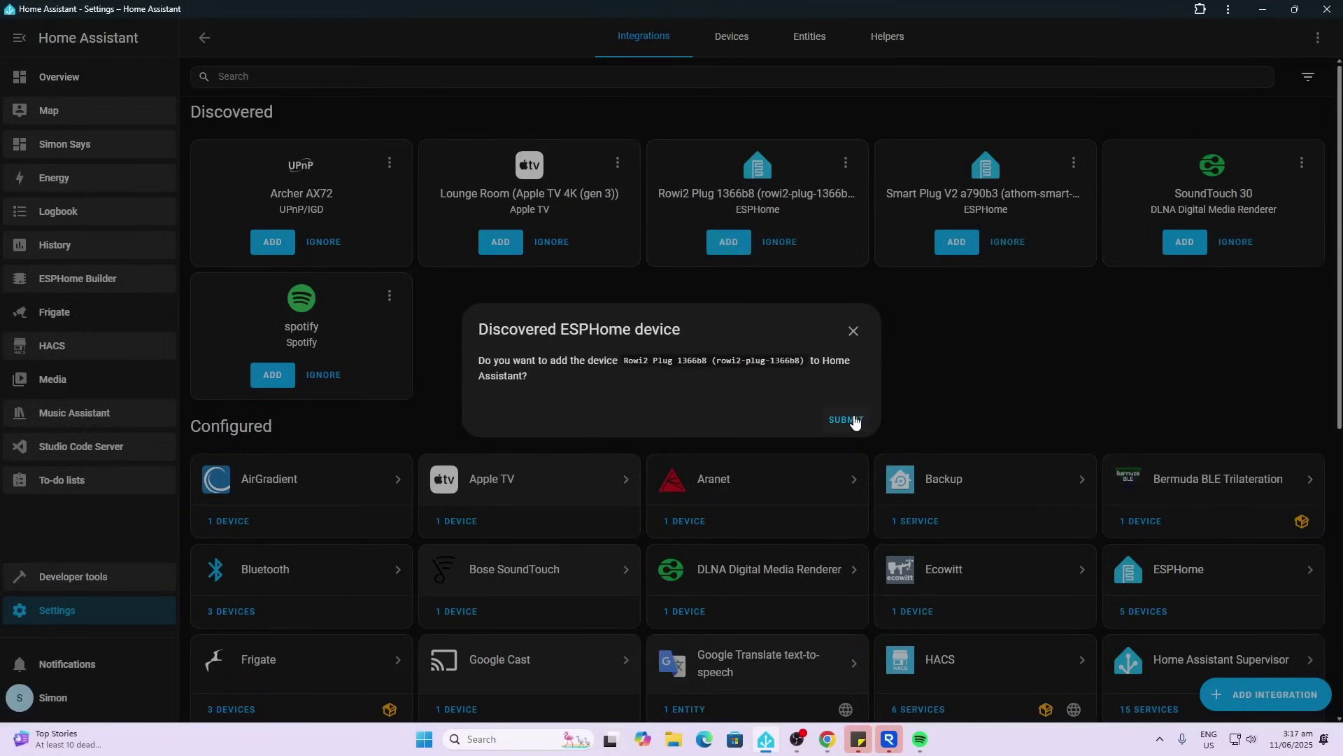
pyautogui.click(847, 420)
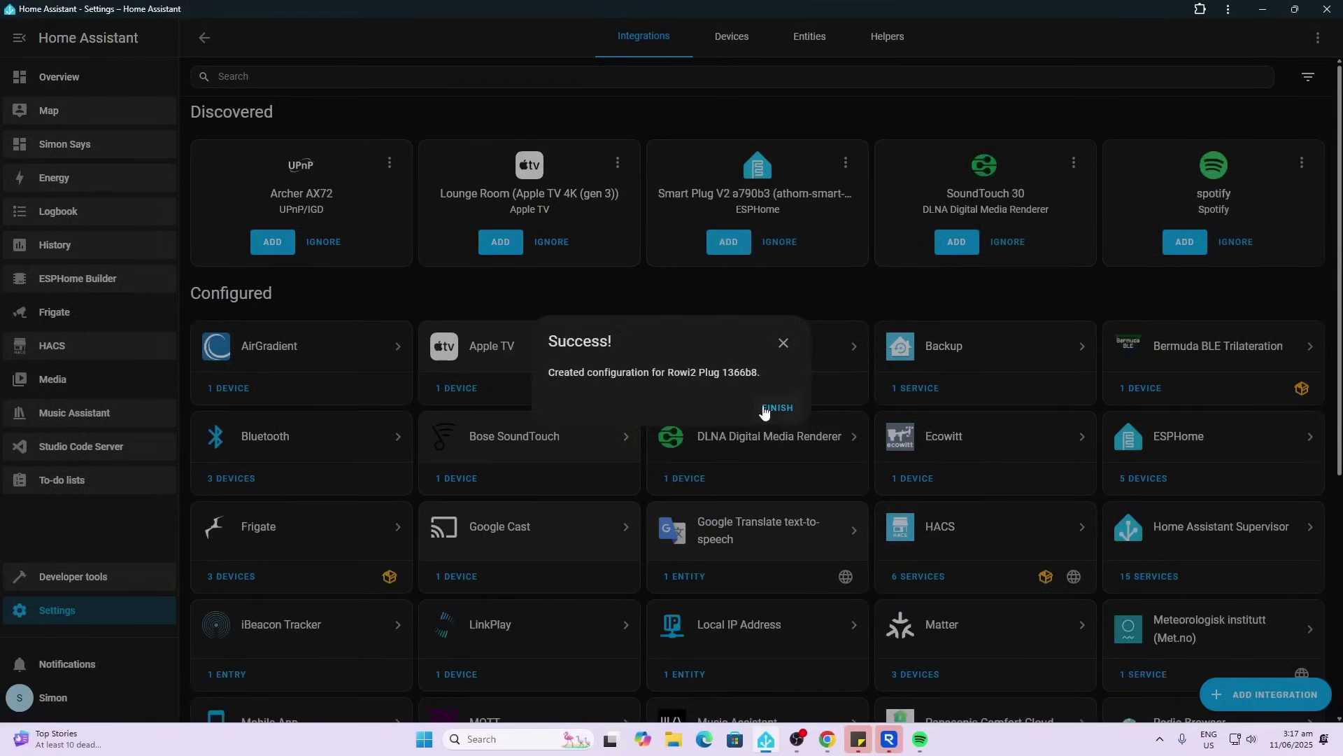
pyautogui.click(777, 408)
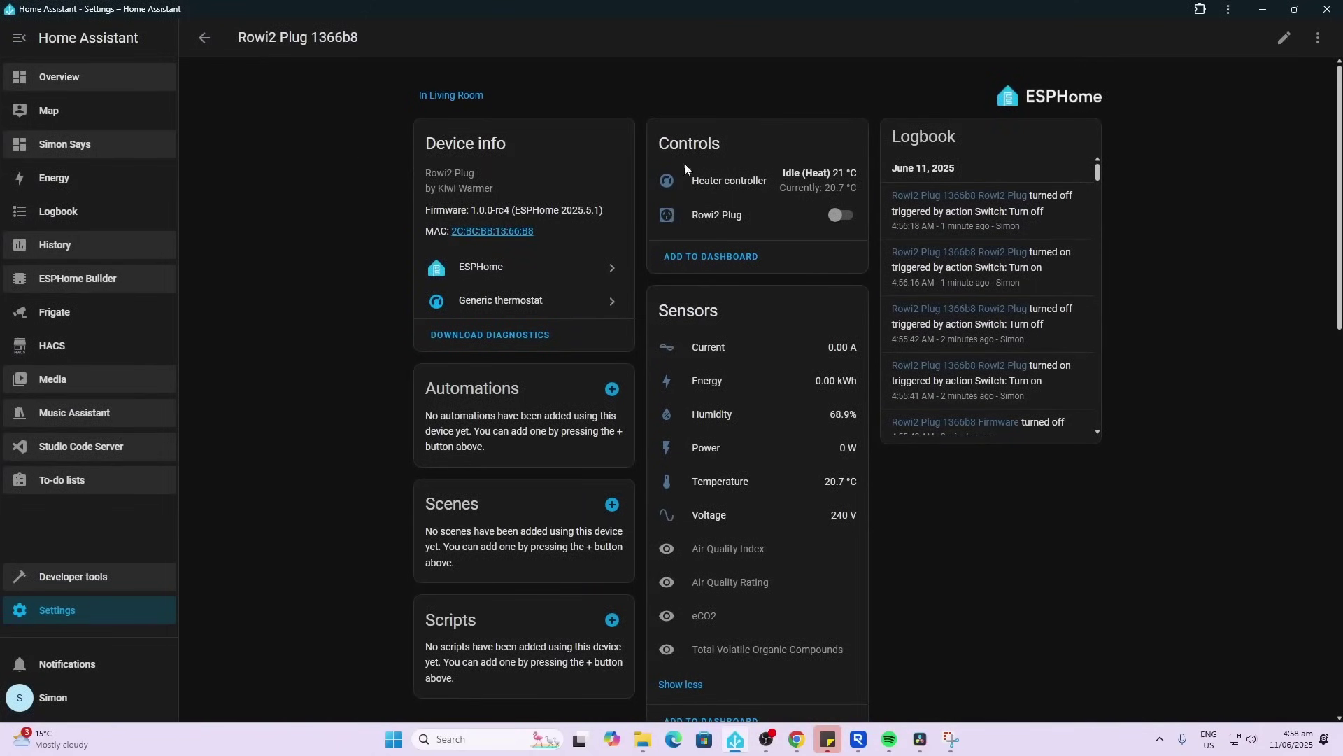
# Step: Toggle the Rowi2 Plug on and off, then review its Sensors, Configuration and Diagnostic readings
pyautogui.click(843, 217)
pyautogui.click(843, 216)
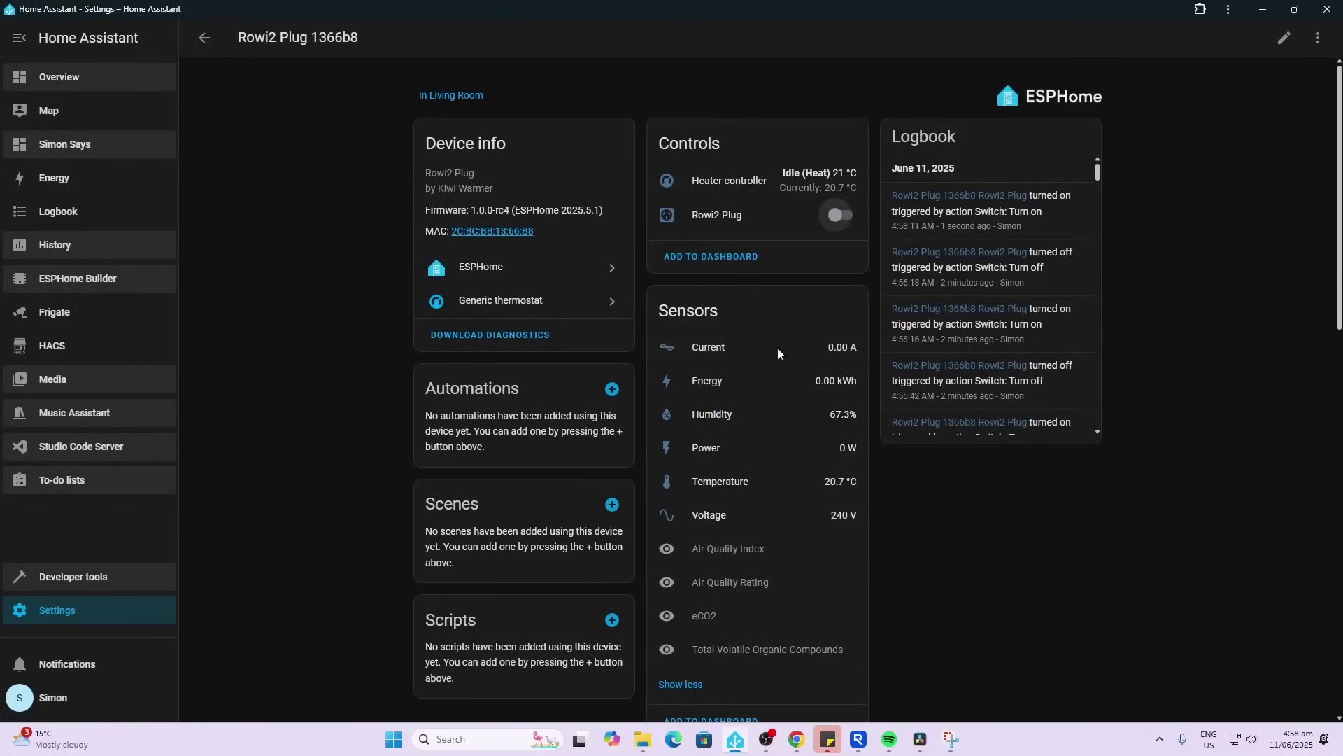
pyautogui.scroll(-2, 770, 446)
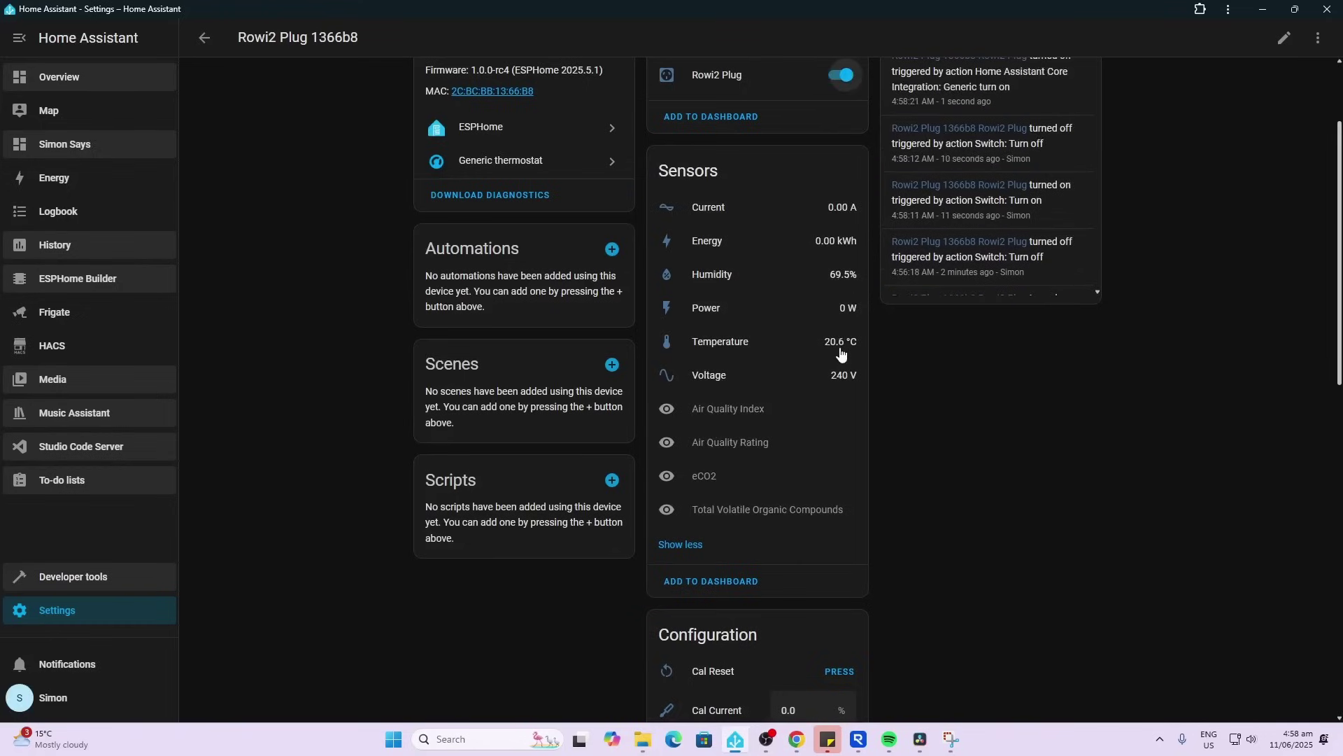
pyautogui.scroll(-1, 751, 411)
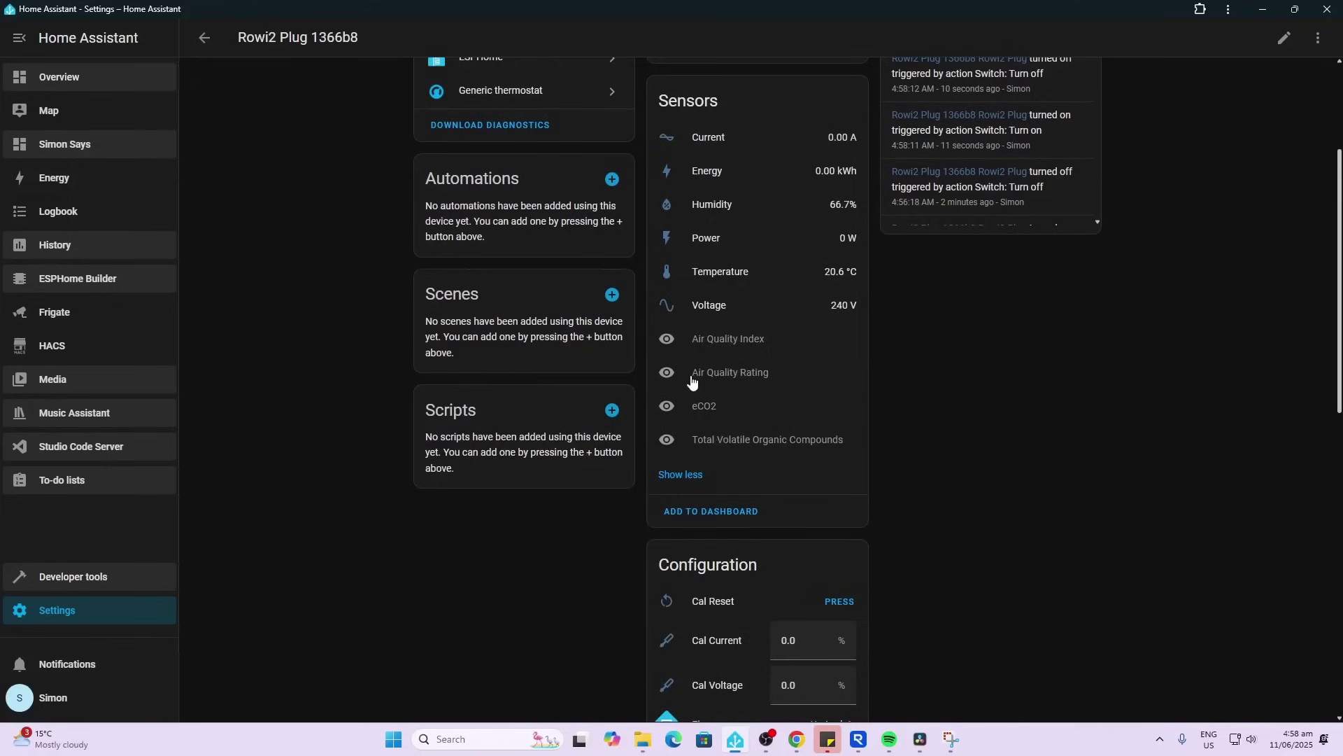
pyautogui.scroll(-2, 691, 380)
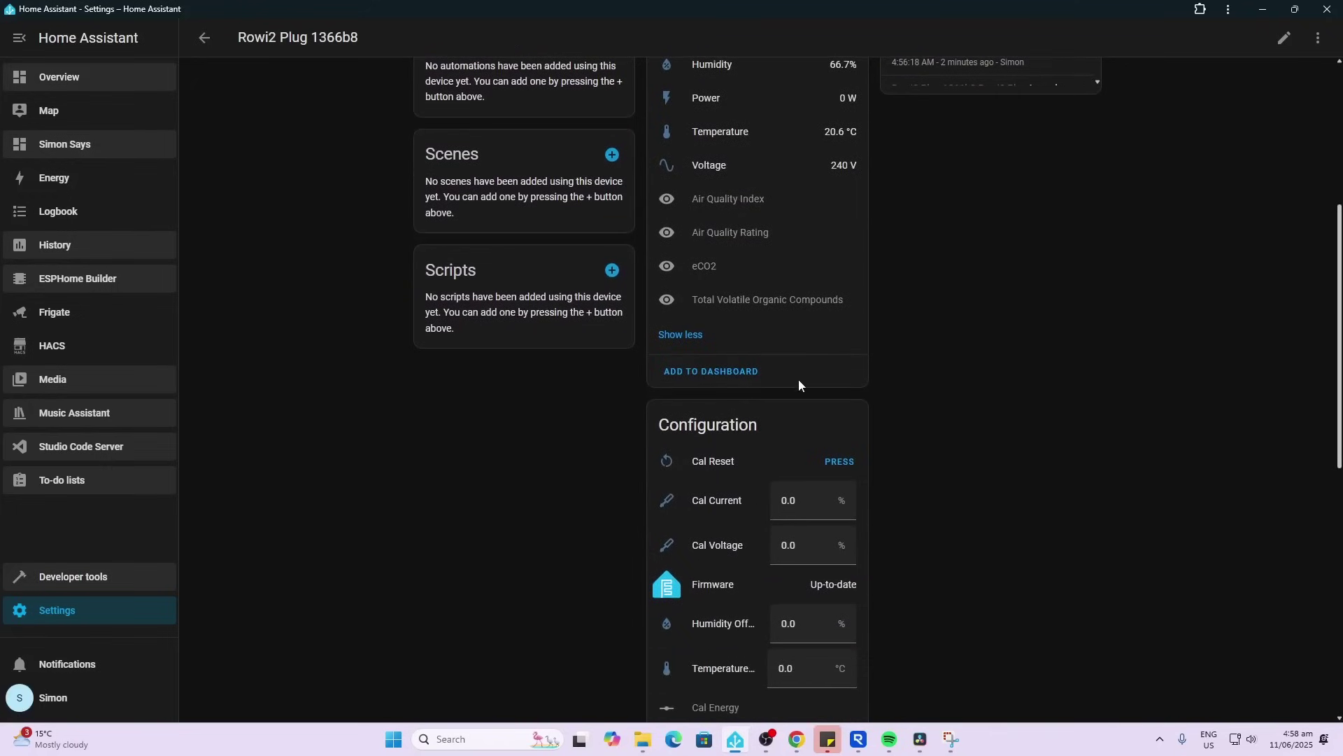
pyautogui.scroll(-4, 750, 471)
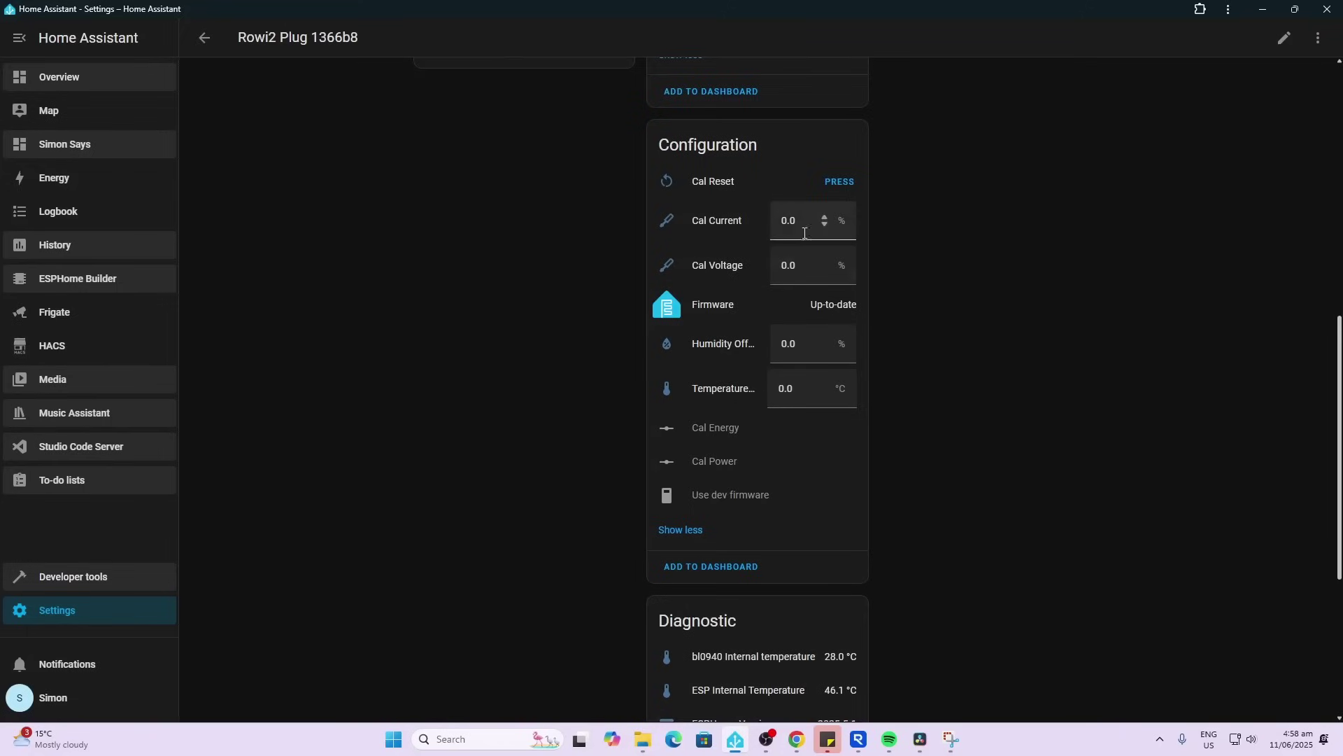
pyautogui.scroll(-5, 750, 505)
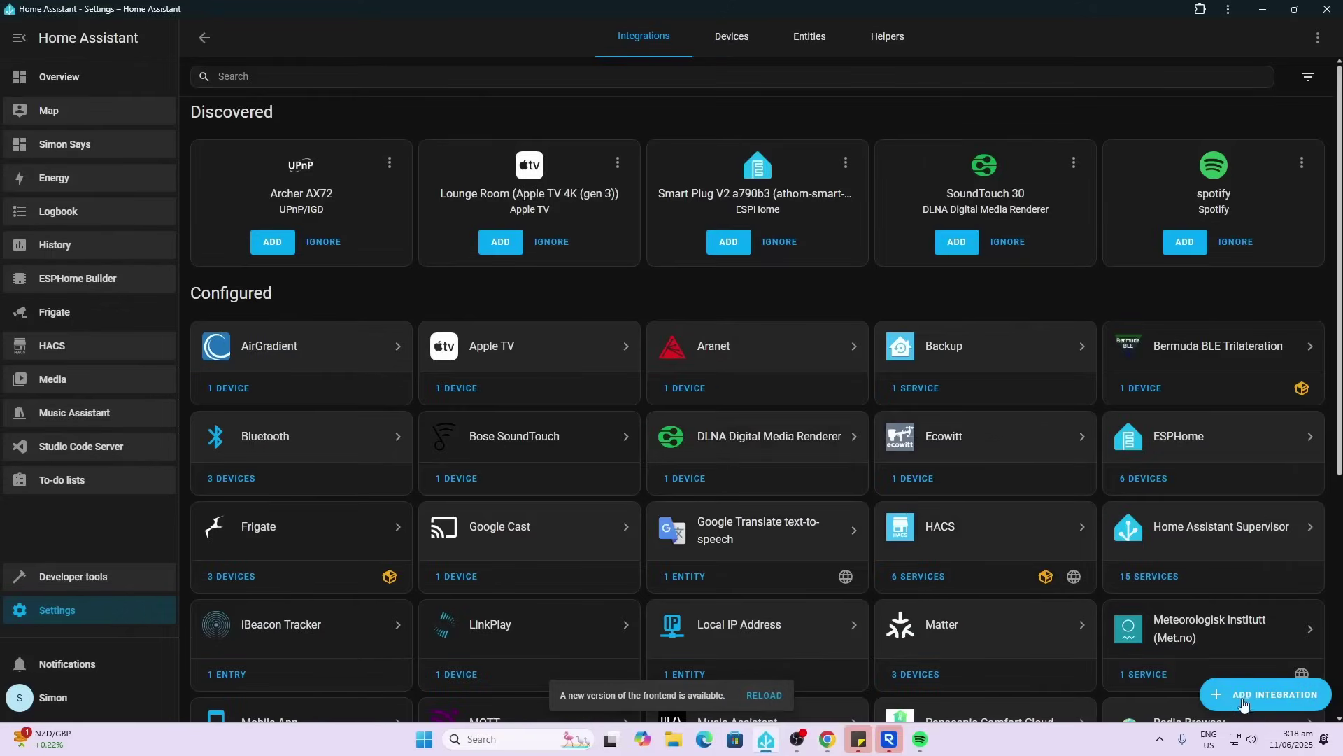
# Step: Start creating a Generic thermostat helper from the integrations search
pyautogui.click(1244, 701)
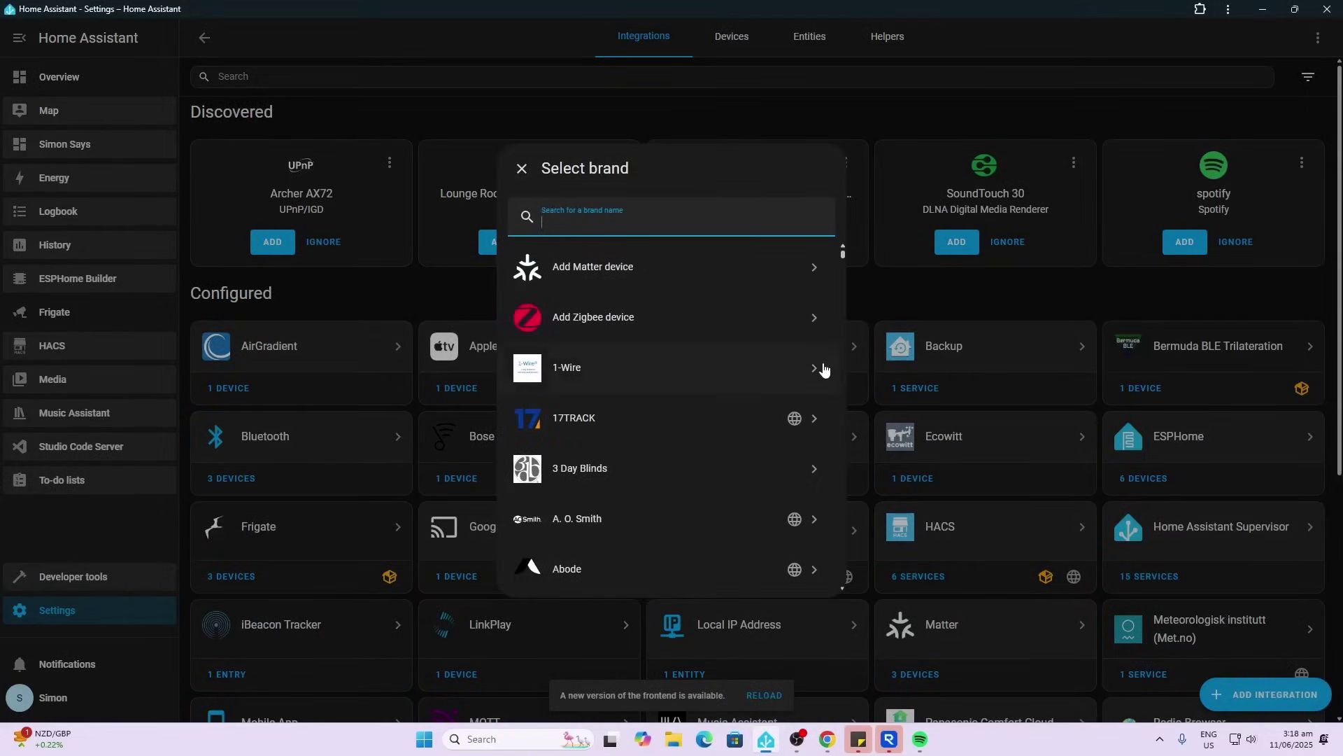
pyautogui.write('gen')
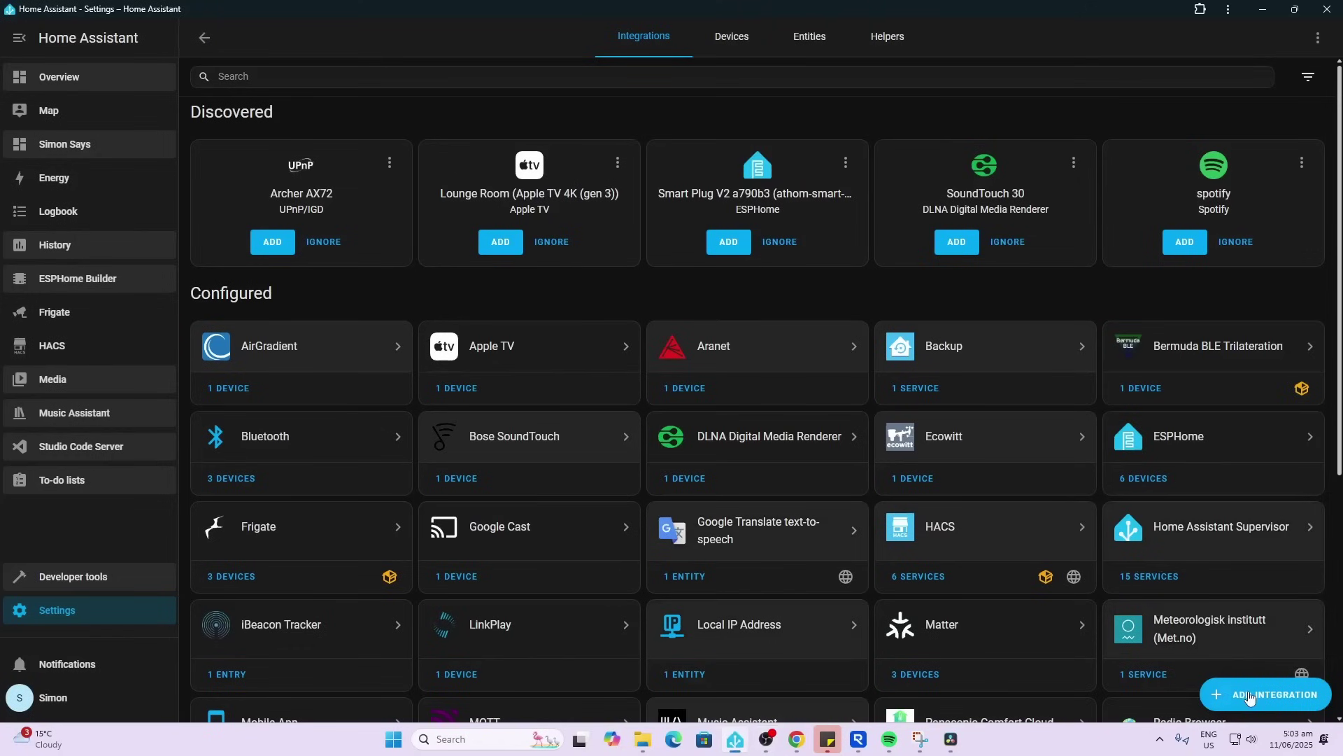
pyautogui.click(1248, 697)
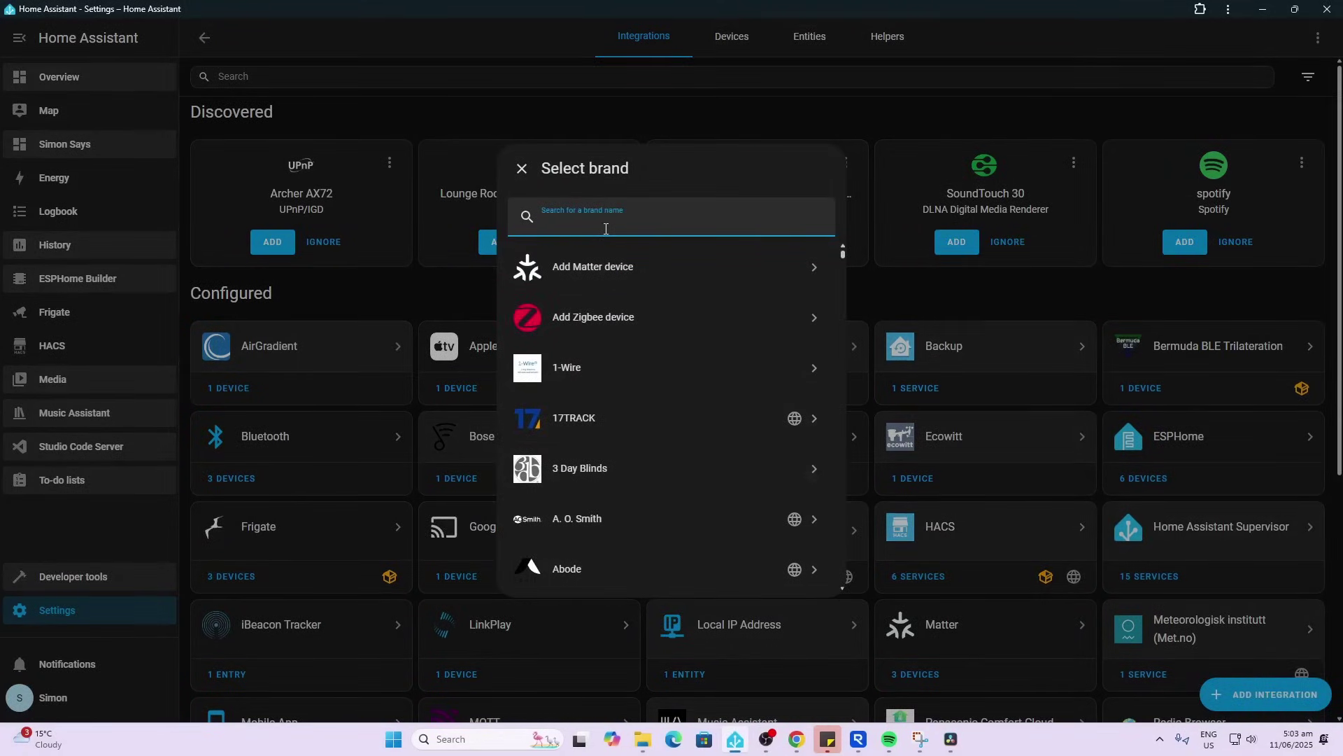
pyautogui.write('genertic')
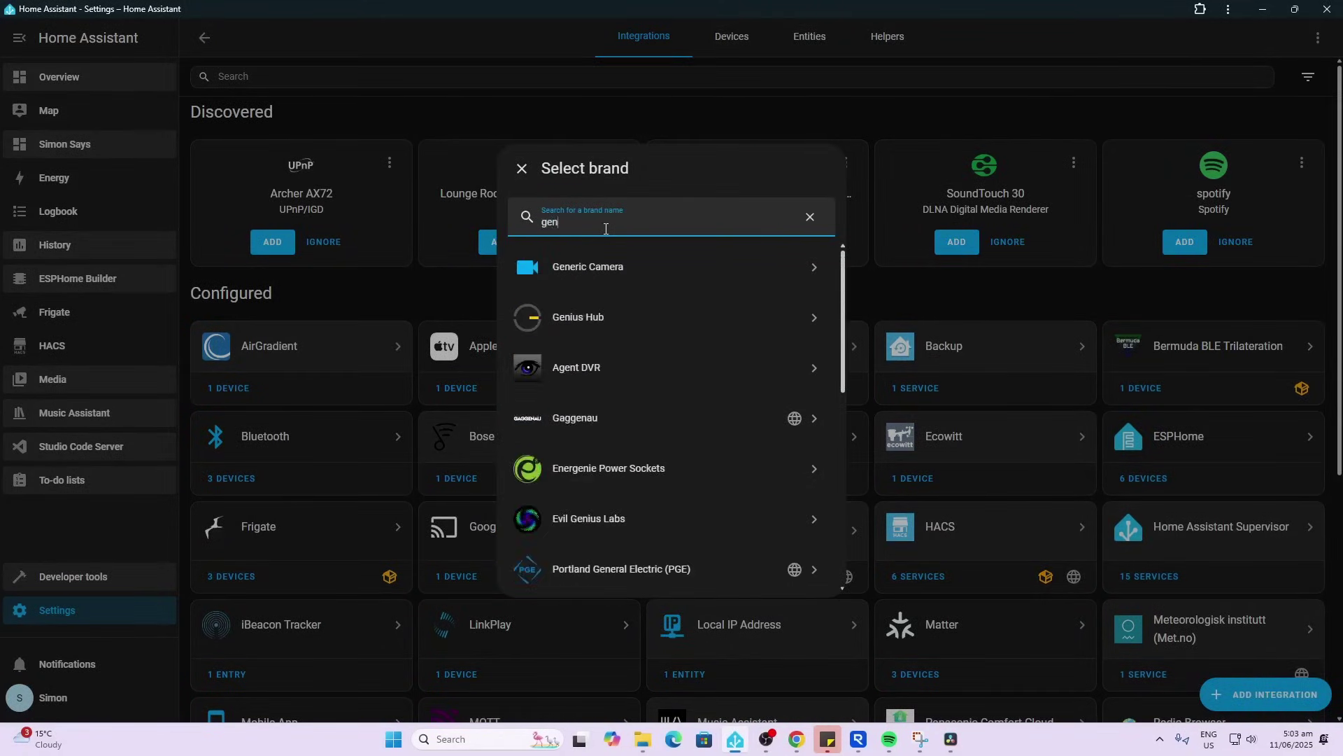
pyautogui.click(677, 371)
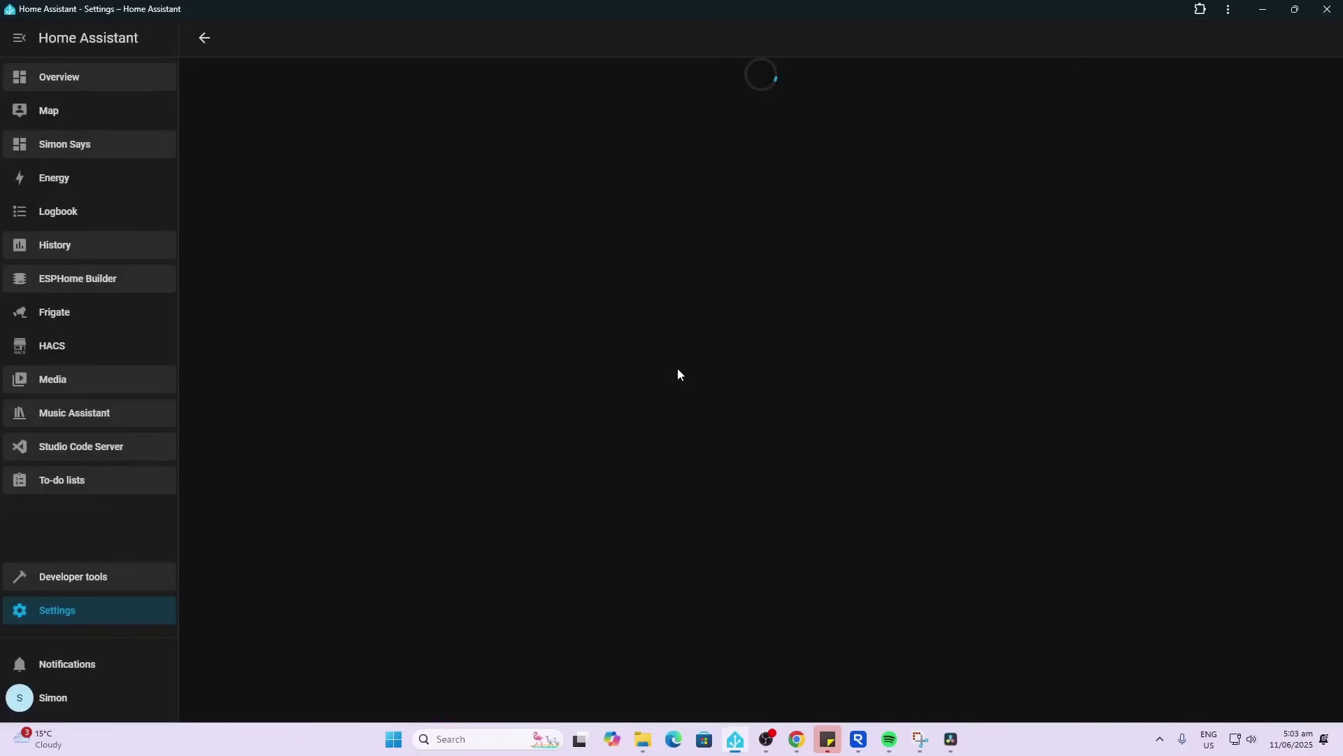
pyautogui.click(776, 394)
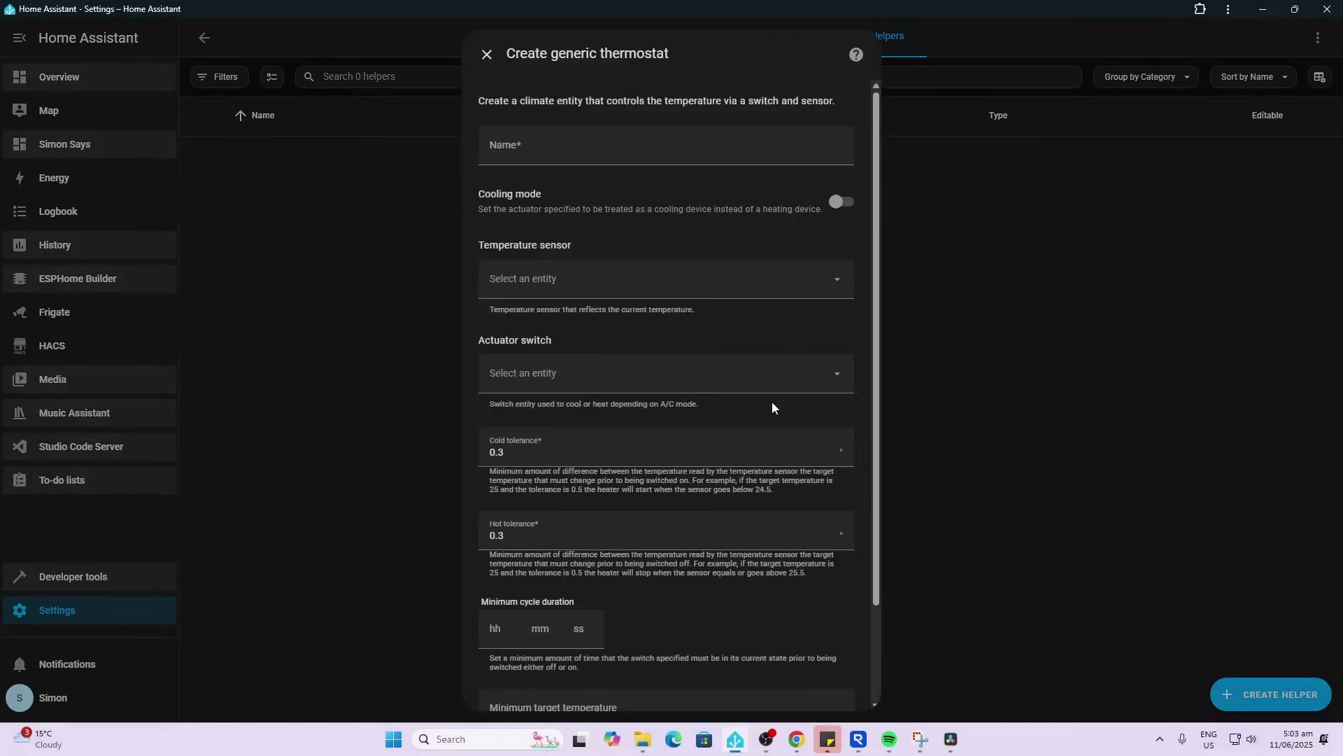
# Step: Name the thermostat 'Heater', using ESP Internal Temperature as sensor and Rowi2 Plug as switch
pyautogui.click(549, 151)
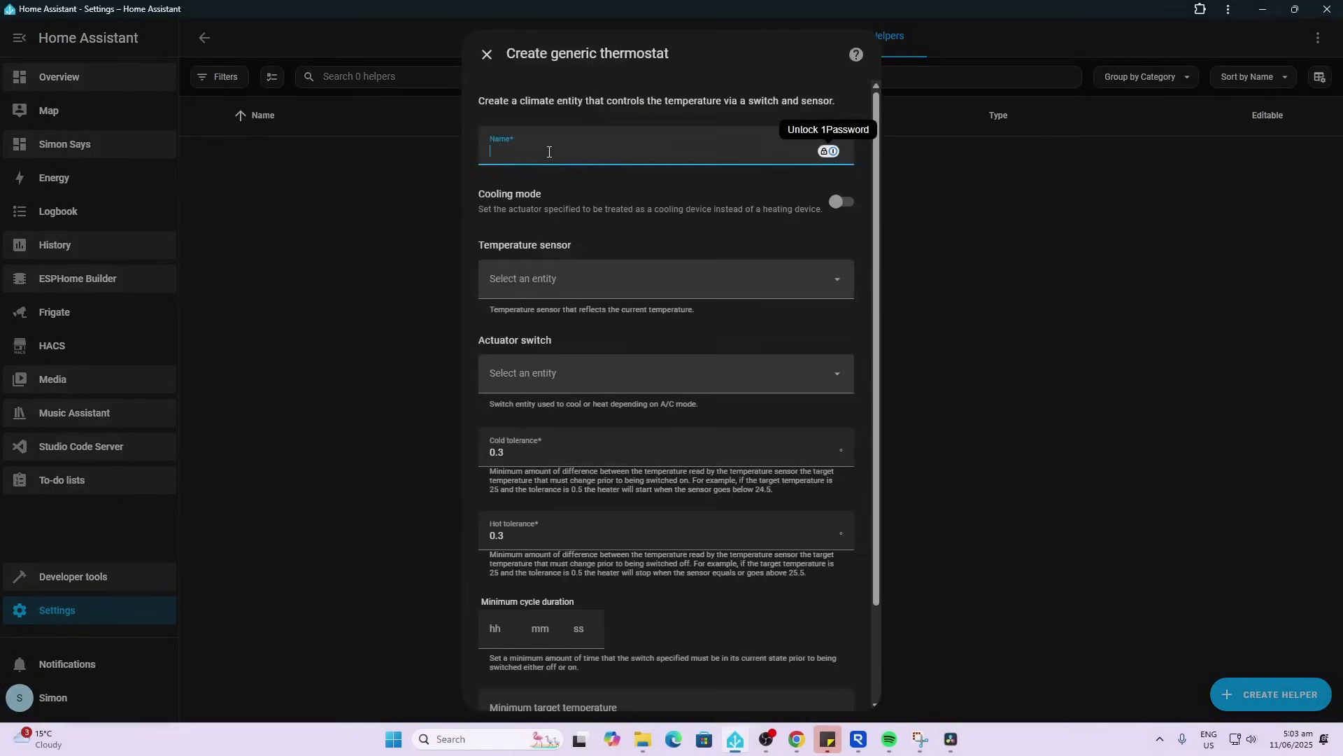
pyautogui.write('Heater')
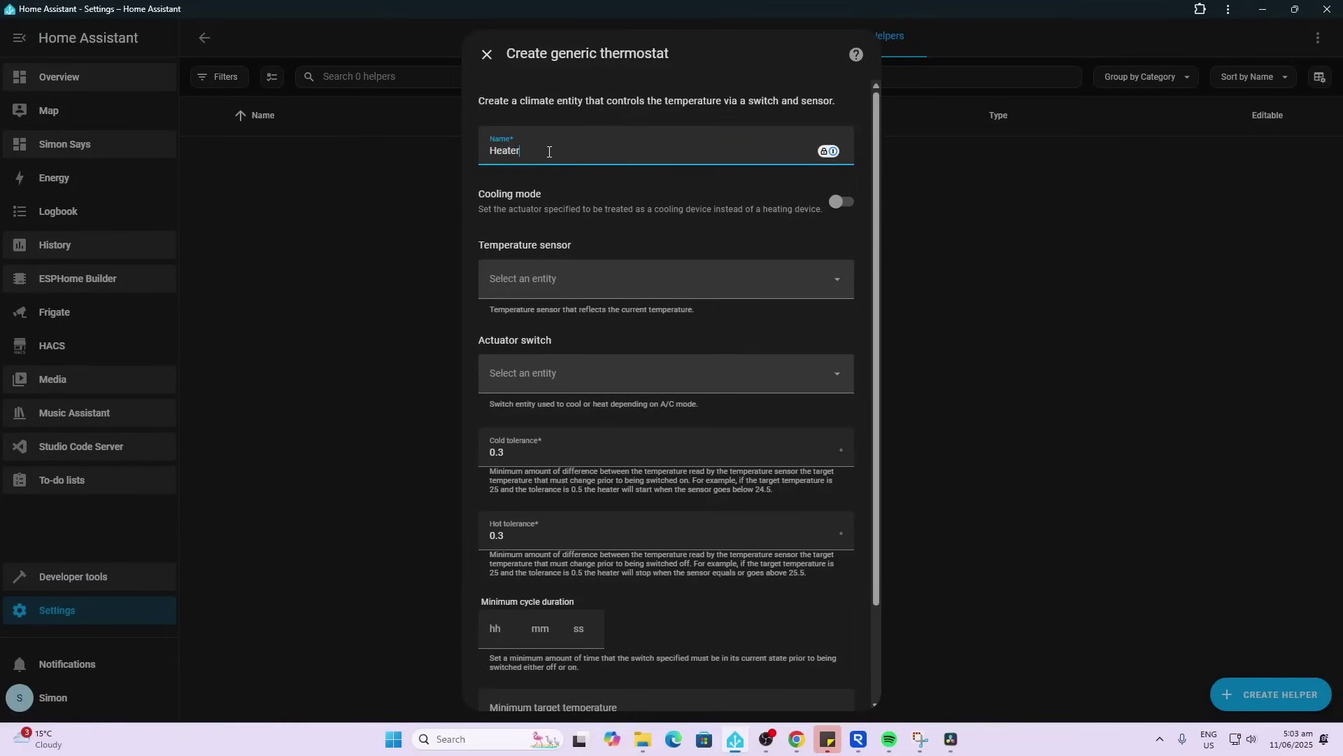
pyautogui.click(605, 277)
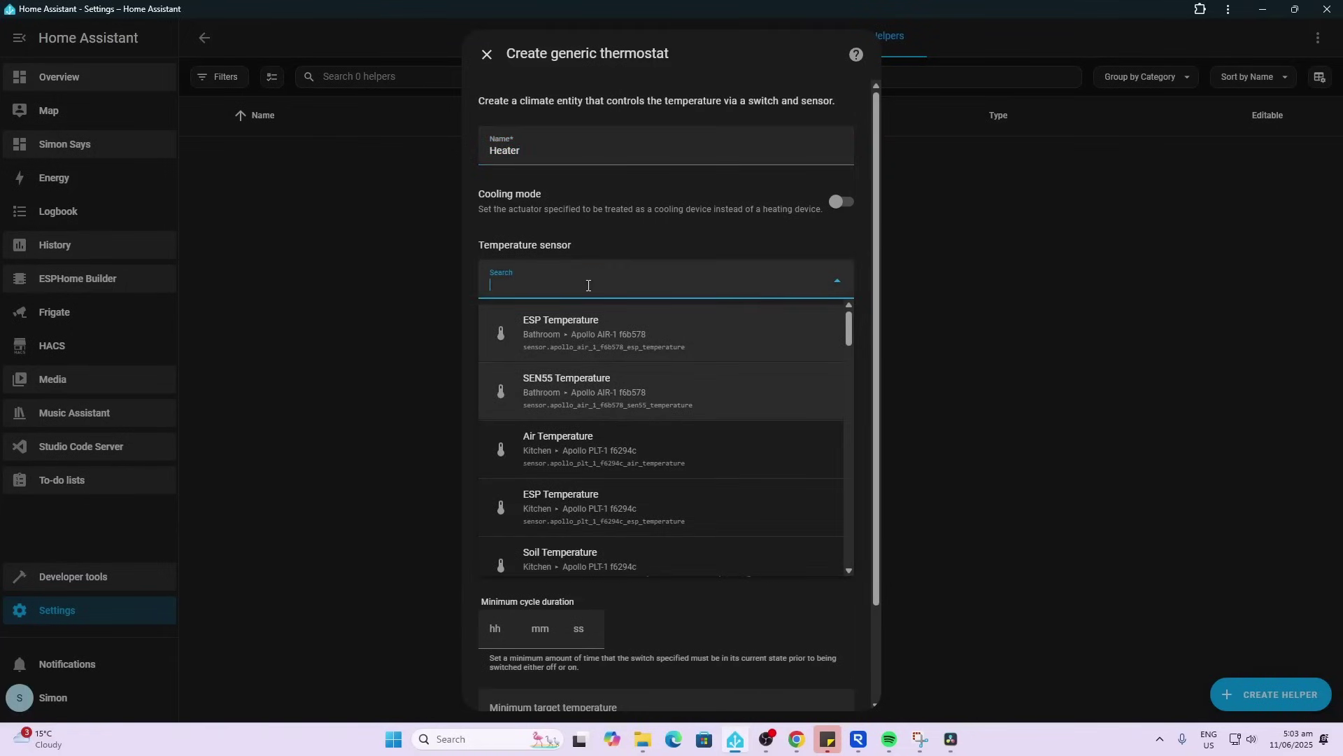
pyautogui.write('row')
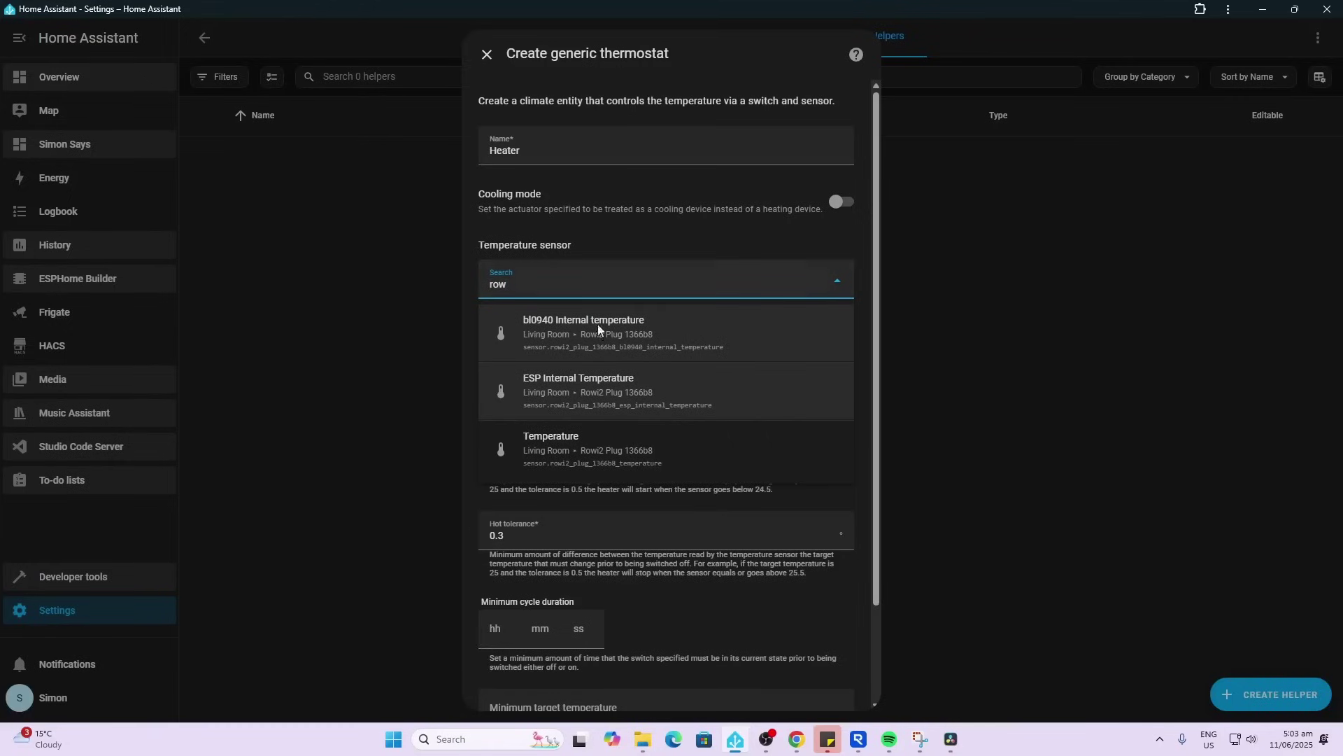
pyautogui.click(621, 394)
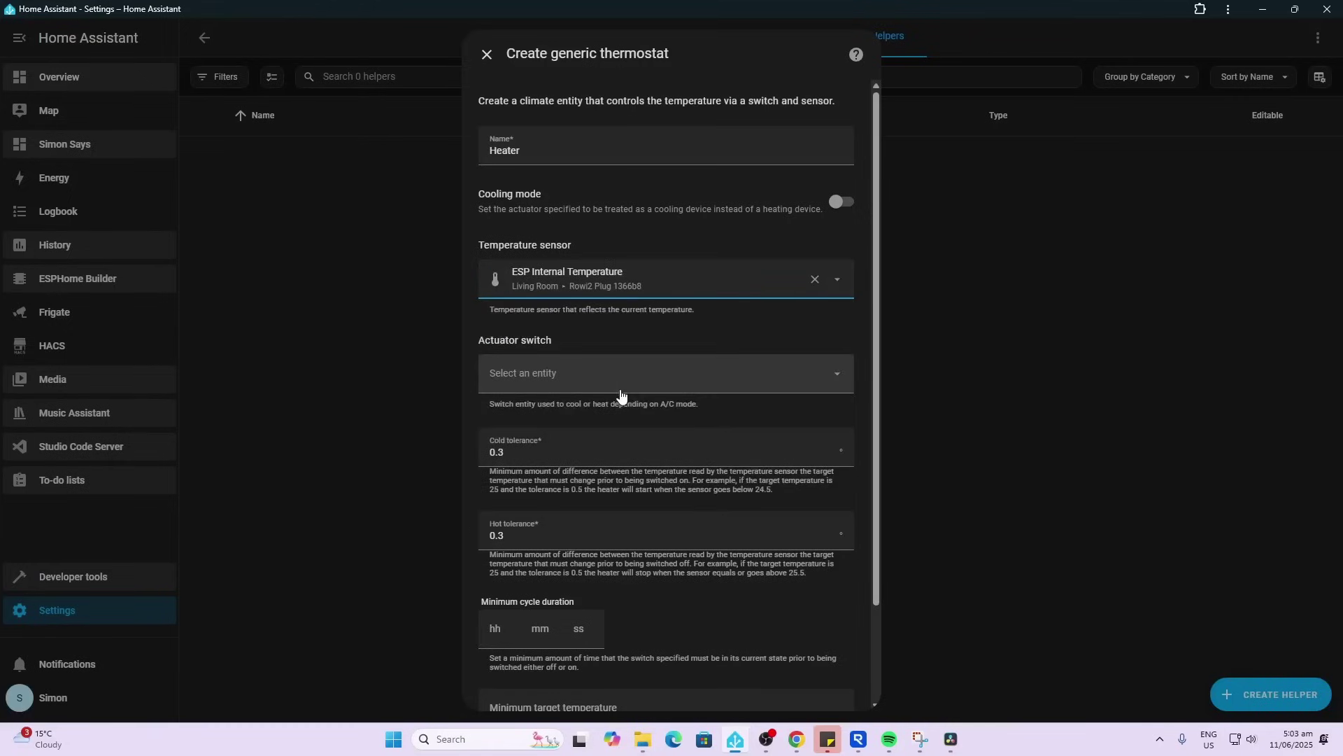
pyautogui.click(572, 381)
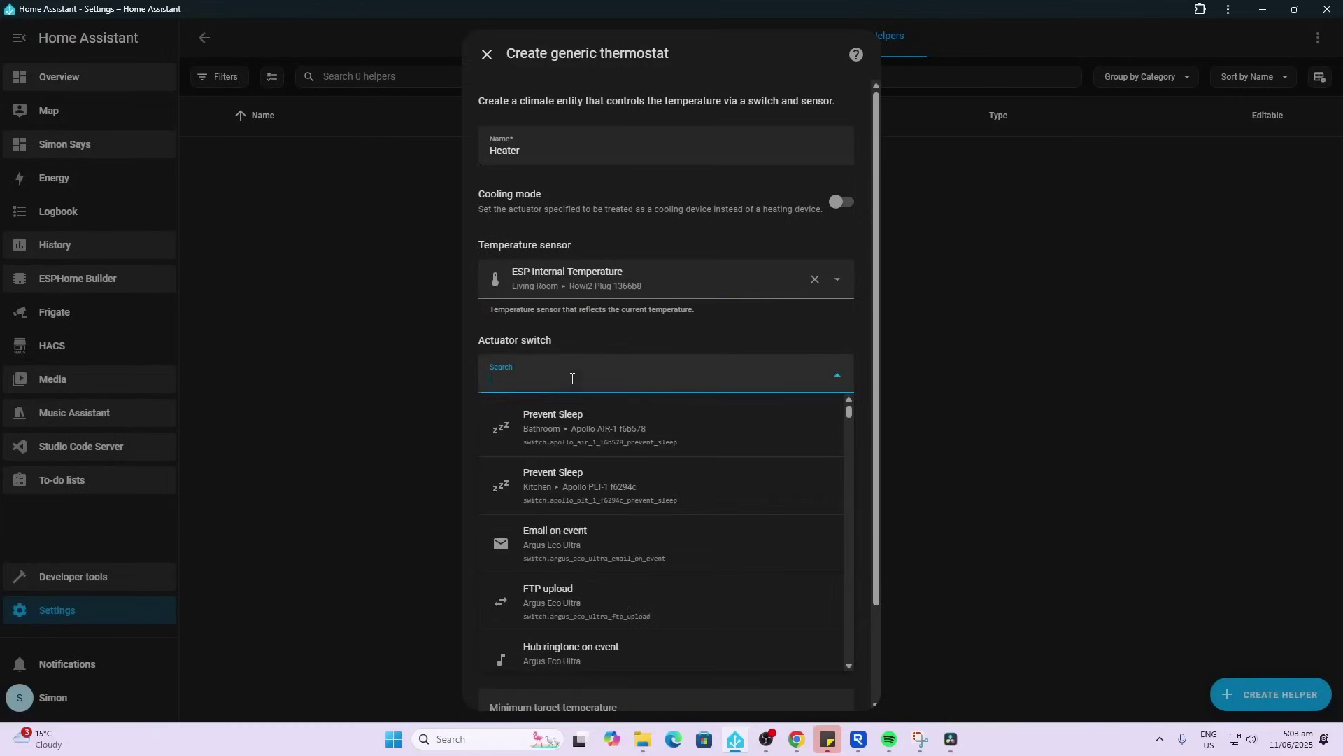
pyautogui.write('row')
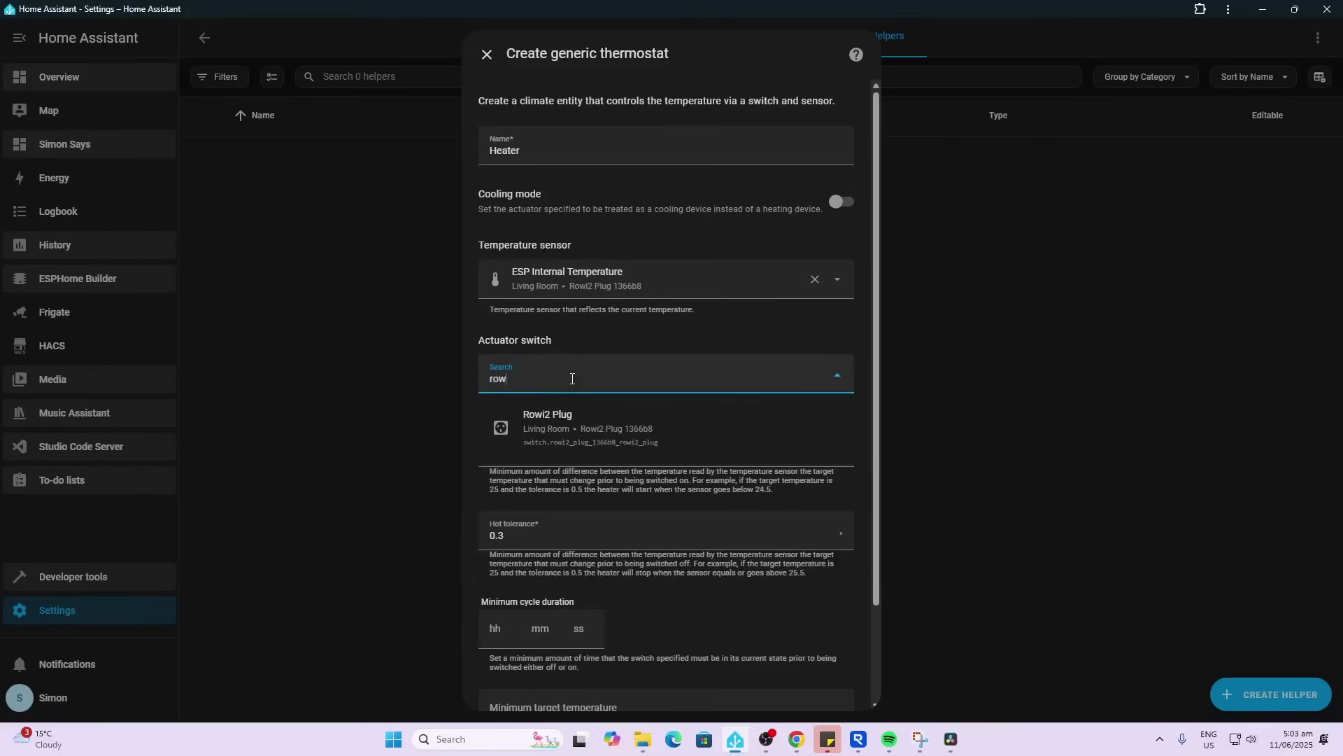
pyautogui.click(595, 426)
# Step: Set the minimum target temperature to 19 and the maximum to 23, then continue
pyautogui.scroll(-2, 615, 462)
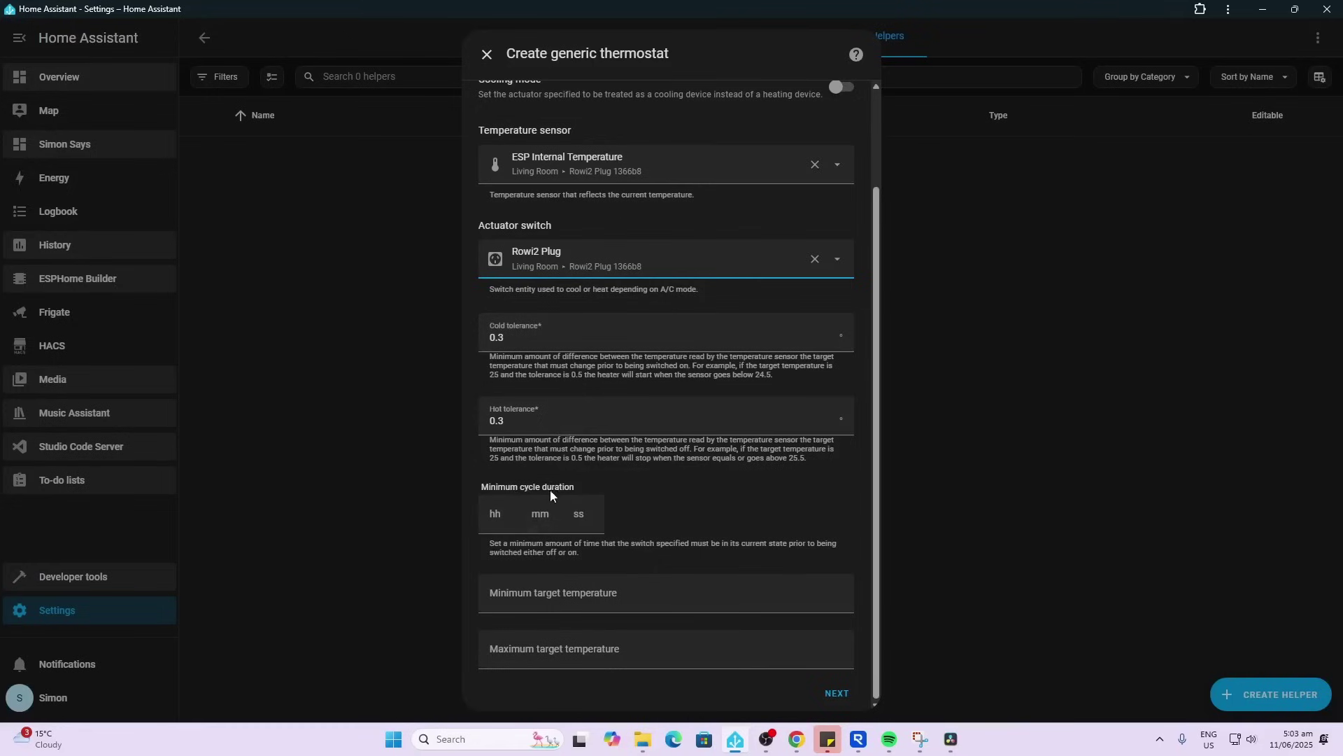
pyautogui.click(540, 600)
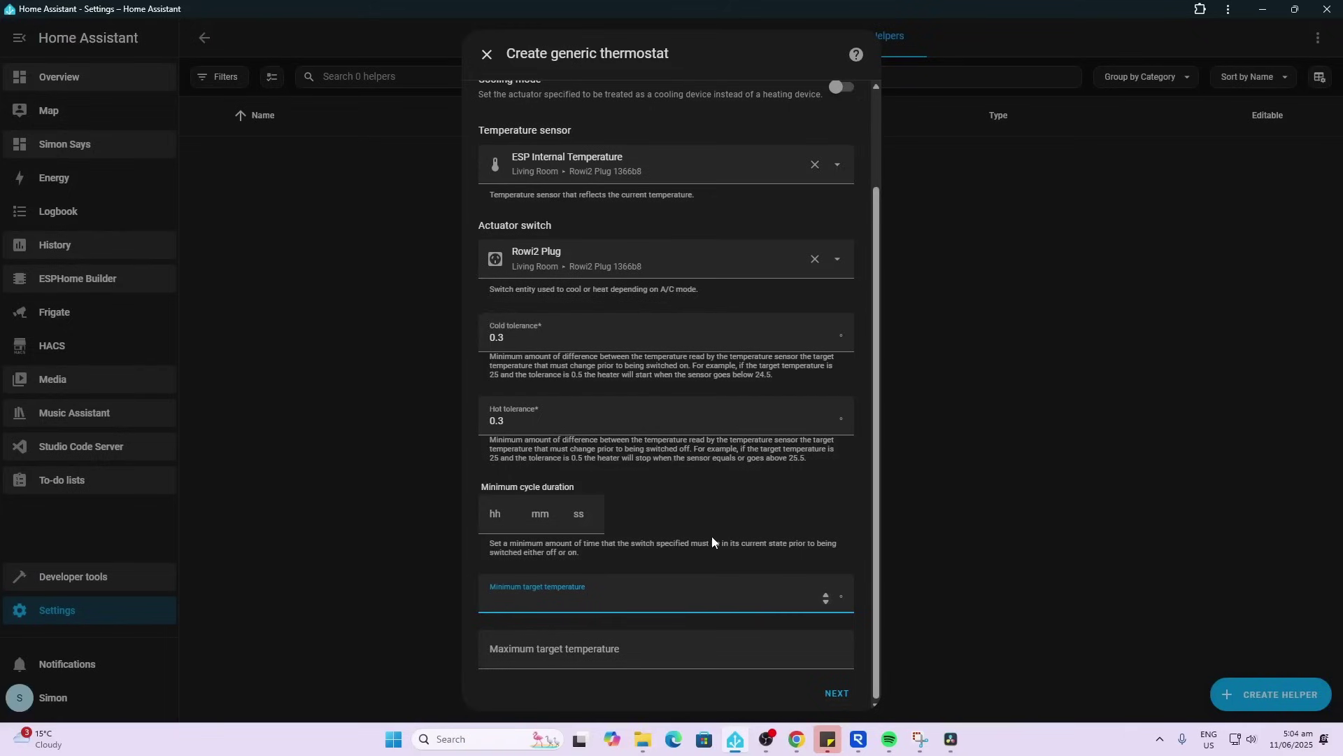
pyautogui.write('19')
pyautogui.click(571, 659)
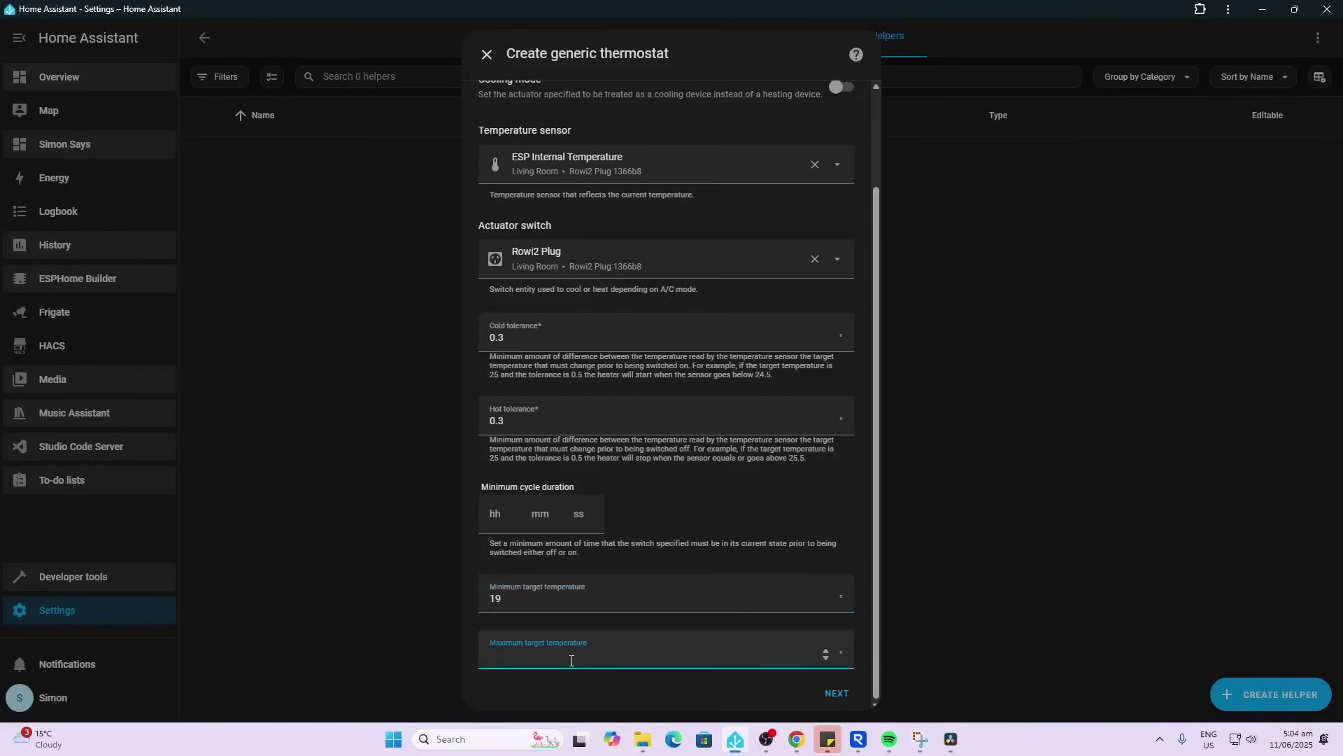
pyautogui.write('23')
pyautogui.click(837, 693)
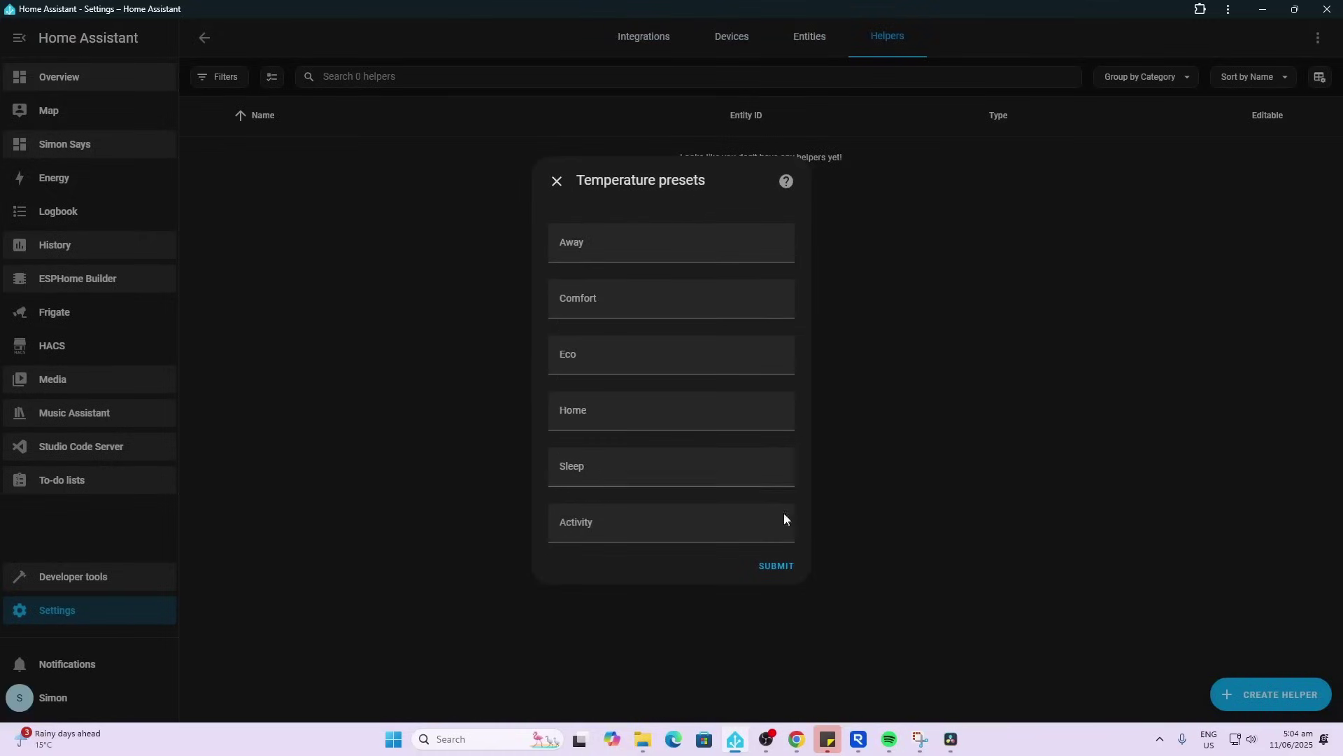
# Step: Enter presets Away 18, Comfort 22, Eco 20, Home 22, Sleep 19, plus an Activity temperature
pyautogui.click(629, 248)
pyautogui.write('18')
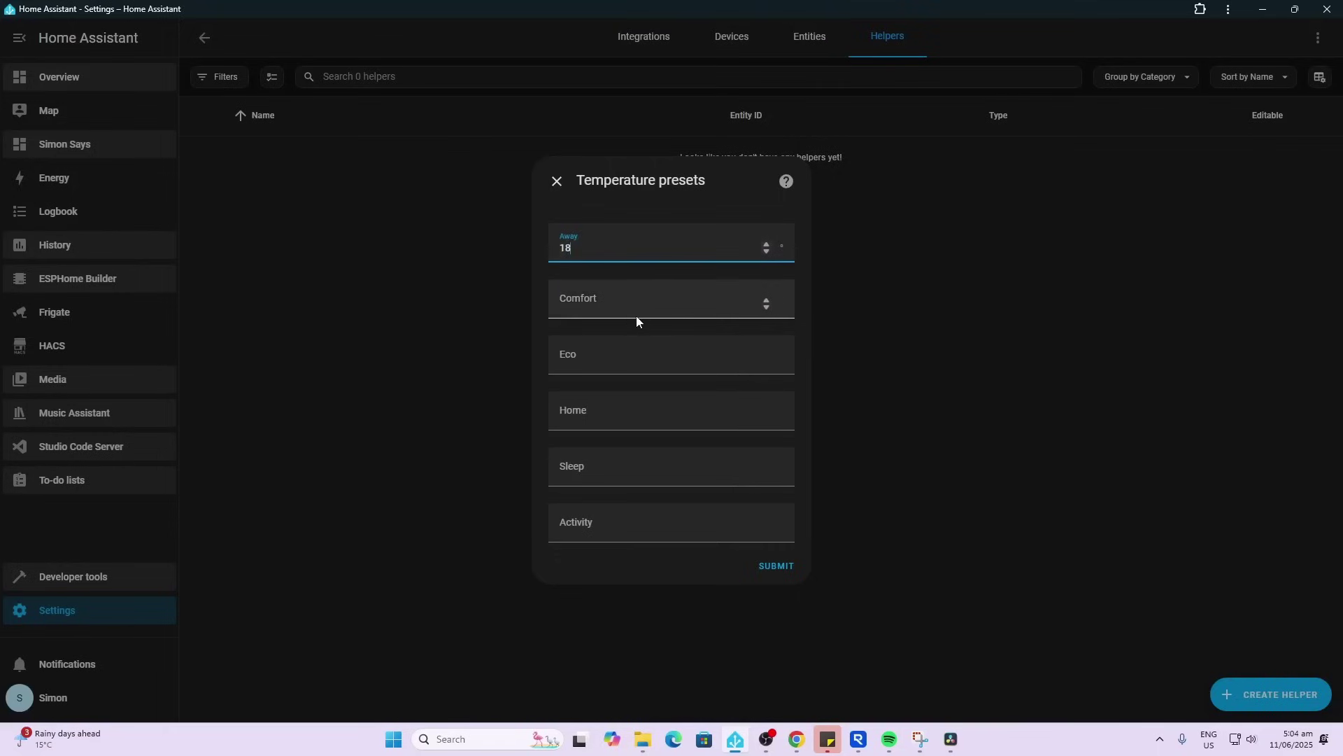
pyautogui.click(636, 306)
pyautogui.write('22')
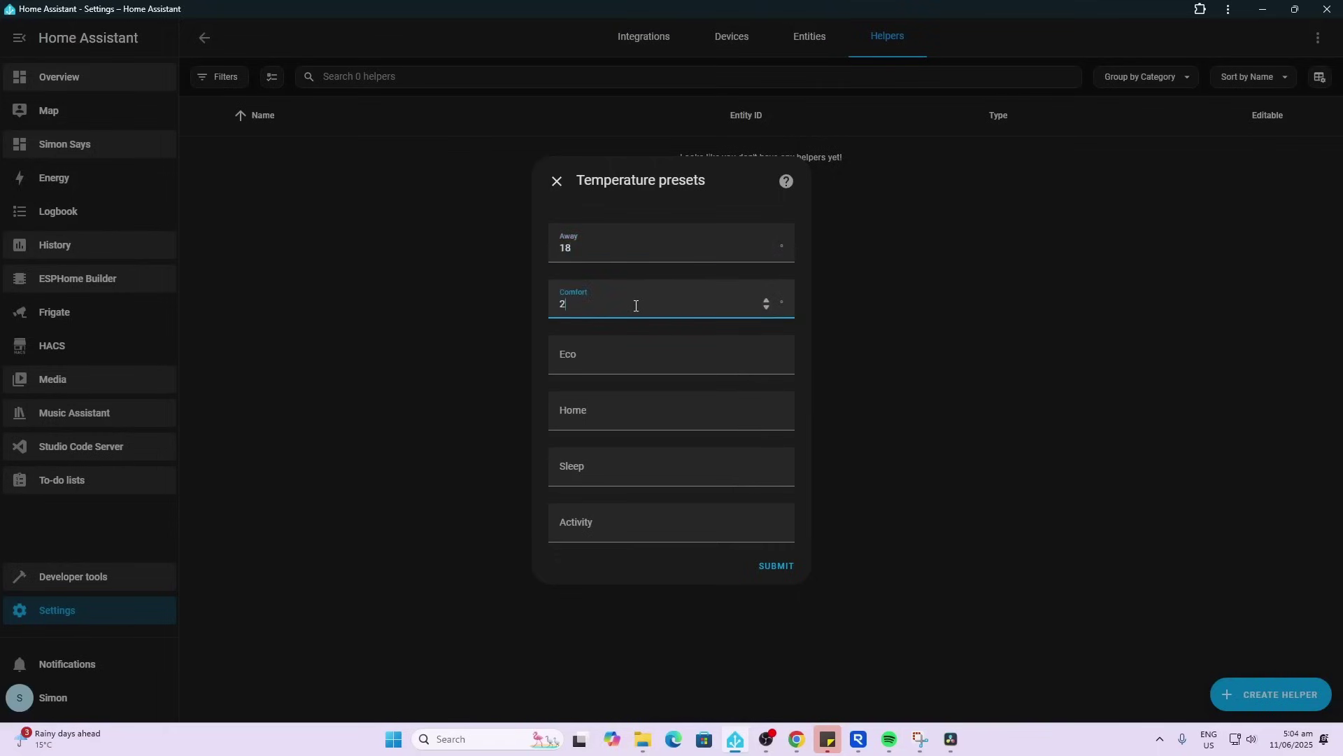
pyautogui.click(618, 361)
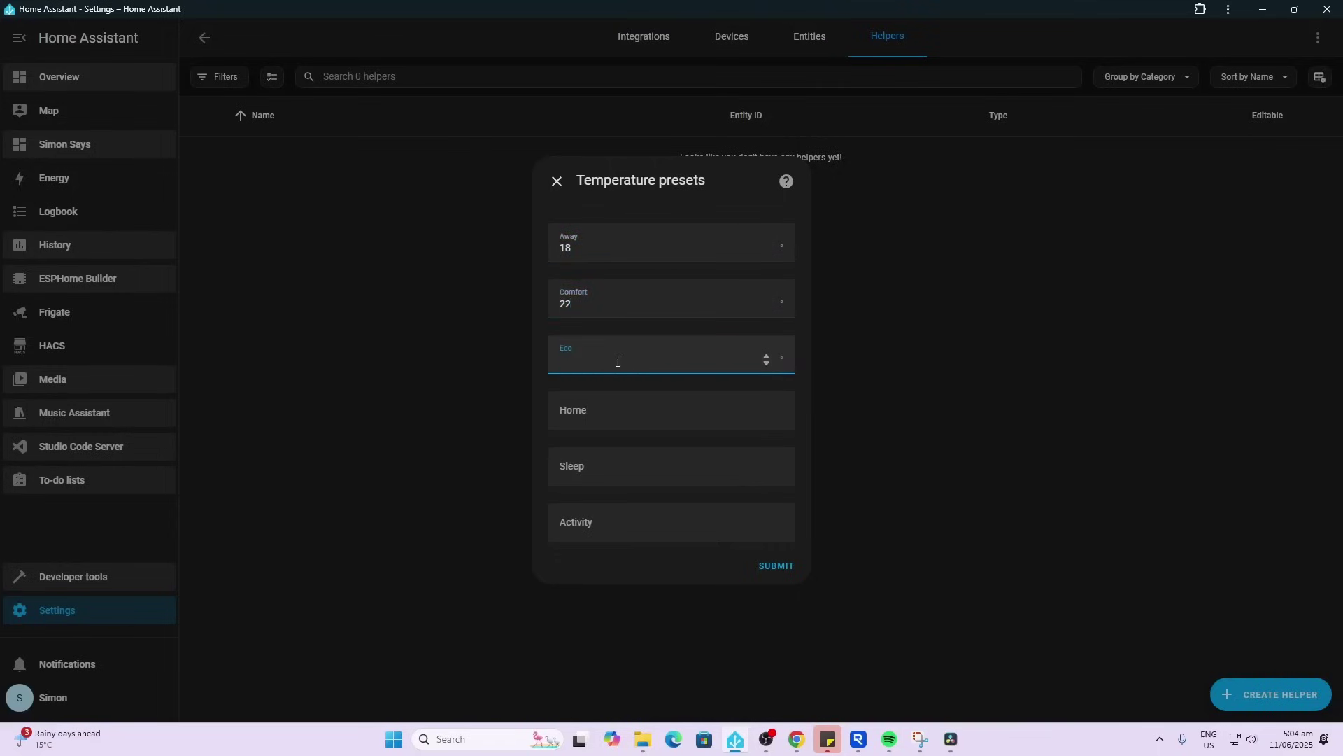
pyautogui.write('20')
pyautogui.click(645, 414)
pyautogui.write('2')
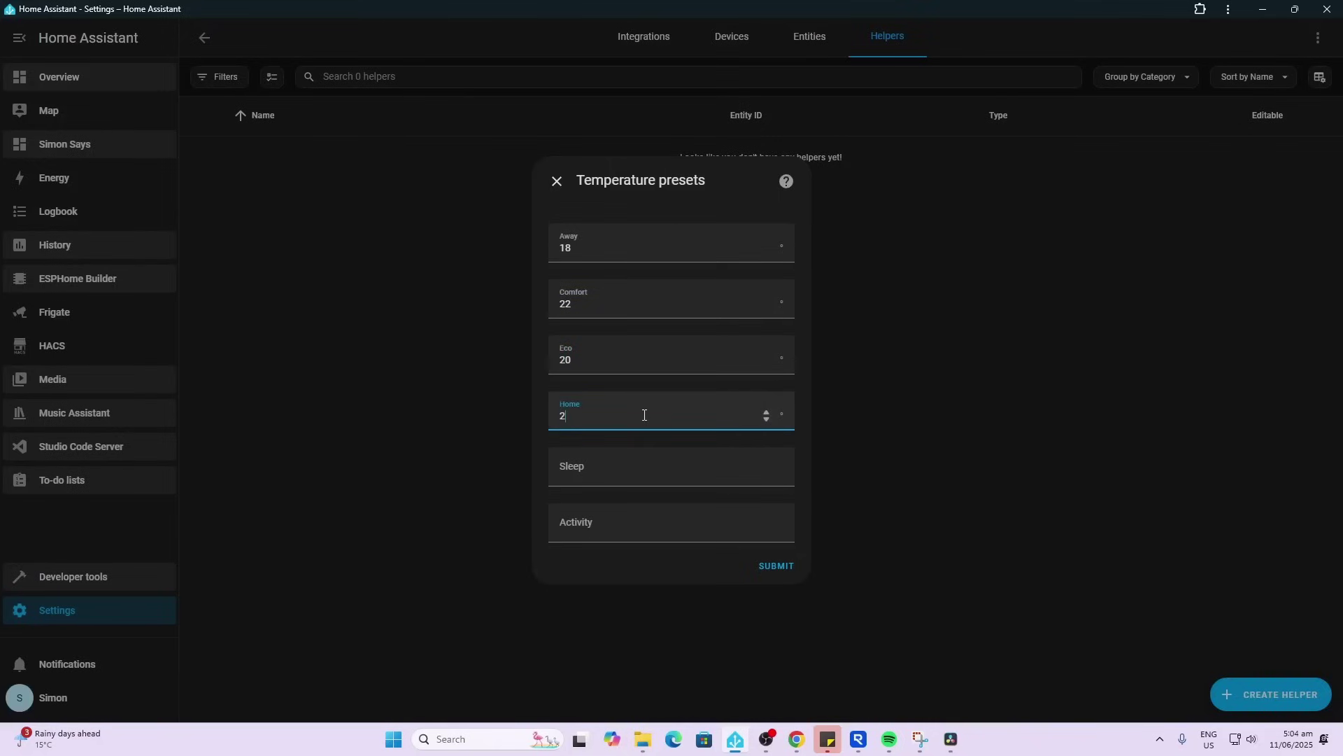
pyautogui.write('2')
pyautogui.click(616, 482)
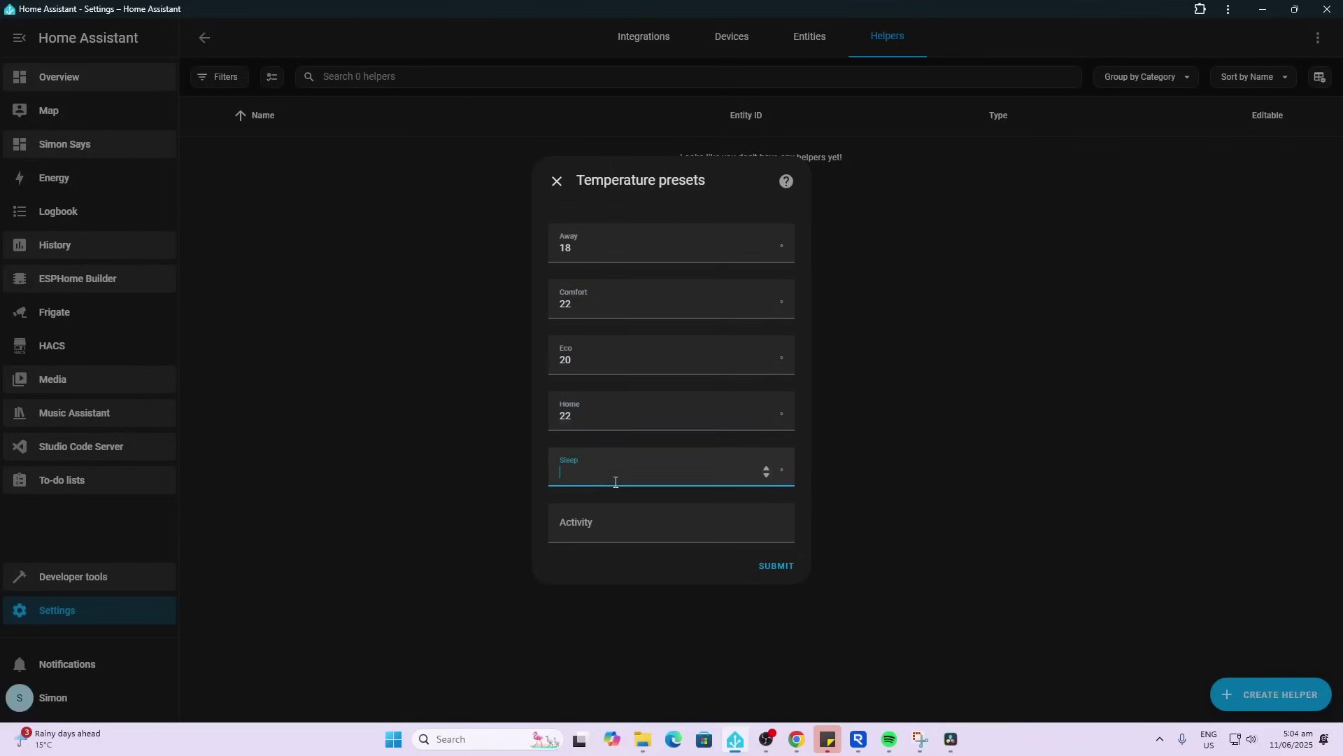
pyautogui.write('19')
pyautogui.click(649, 536)
pyautogui.write('1')
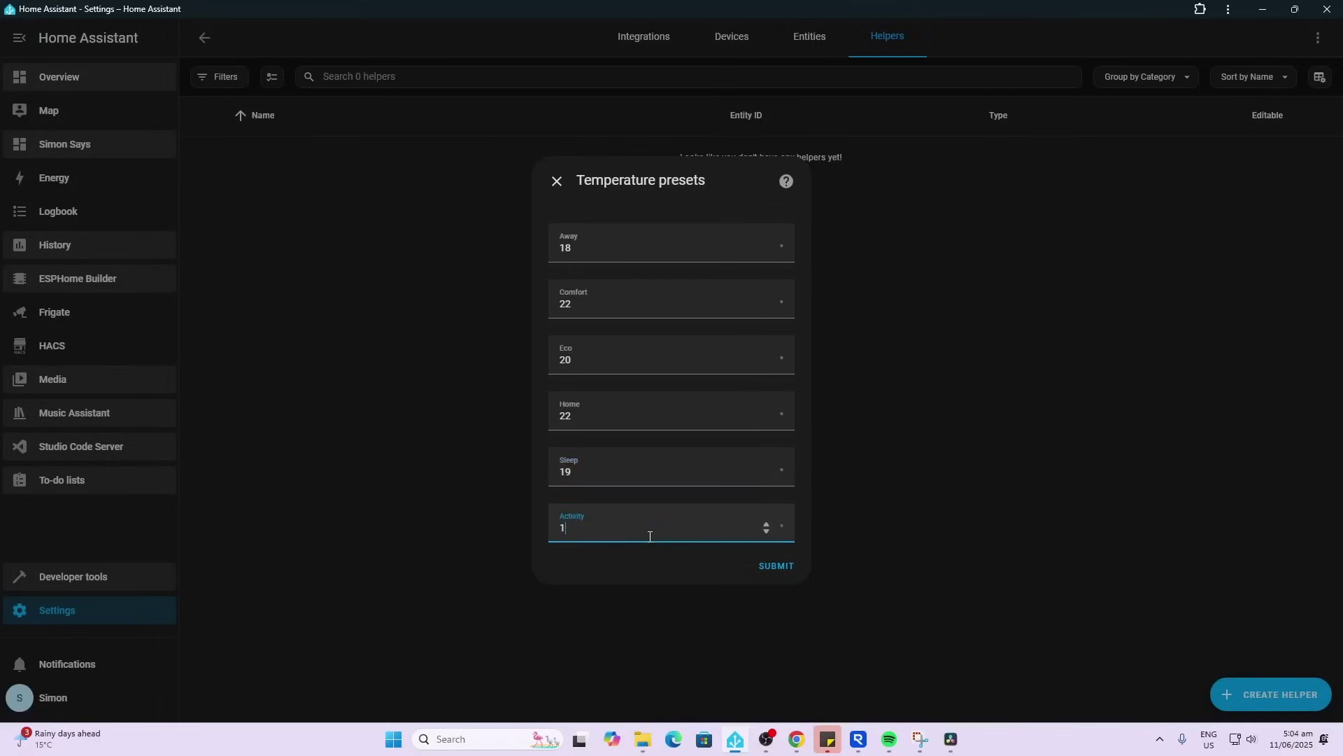
pyautogui.write('0')
# Step: Save the presets to create the Heater helper and dismiss the confirmation dialogs
pyautogui.click(774, 566)
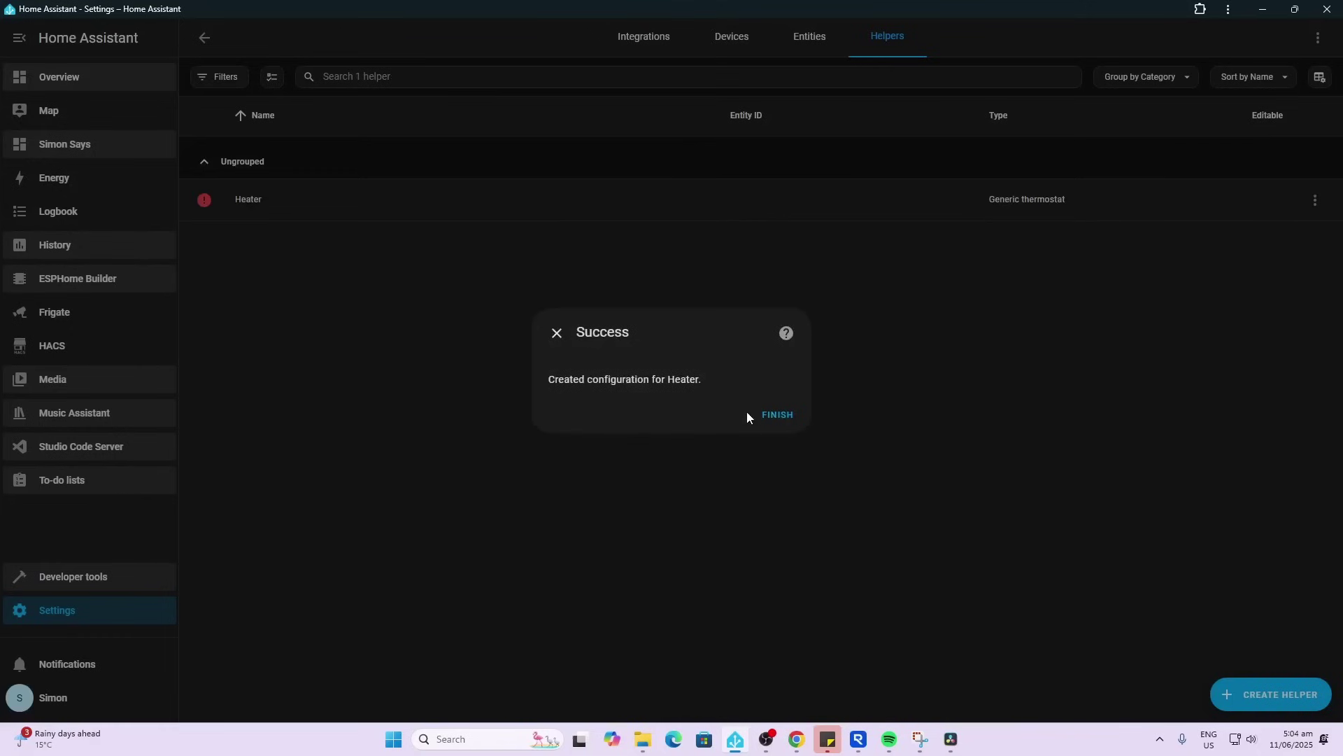
pyautogui.click(775, 416)
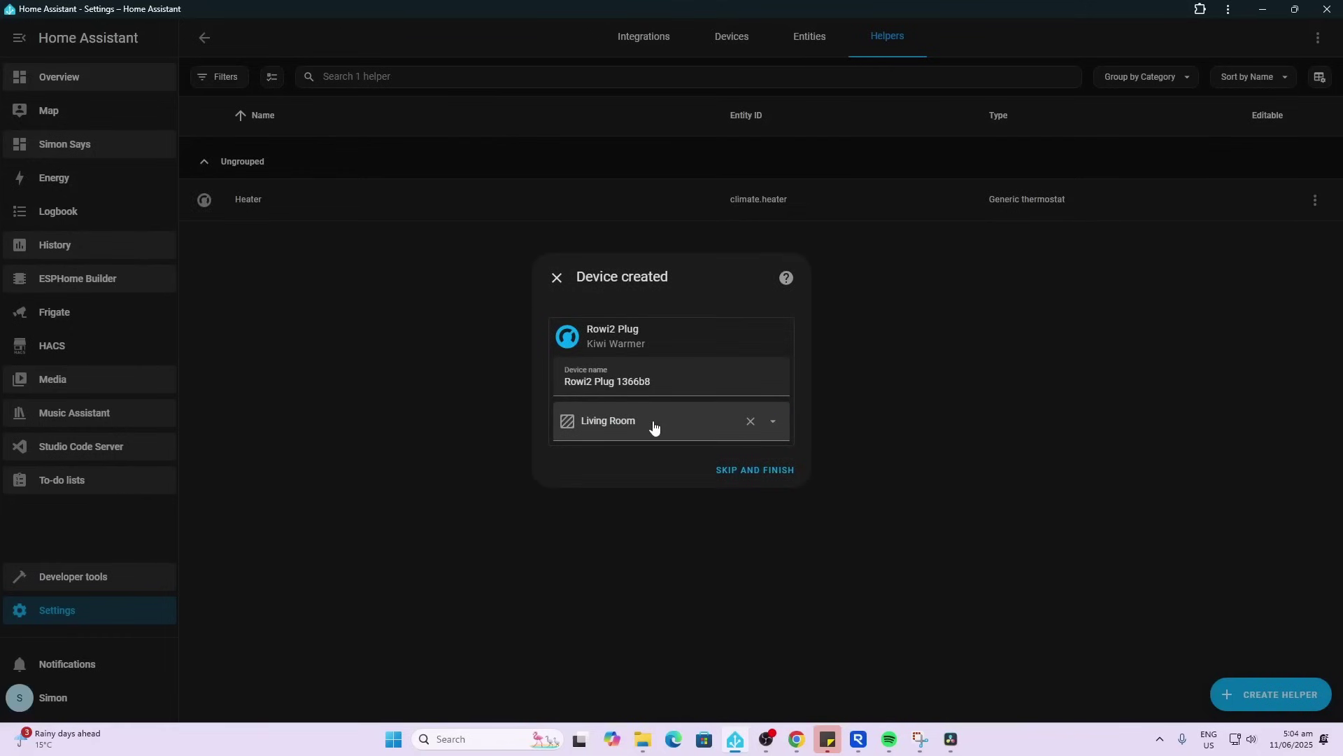
pyautogui.click(758, 476)
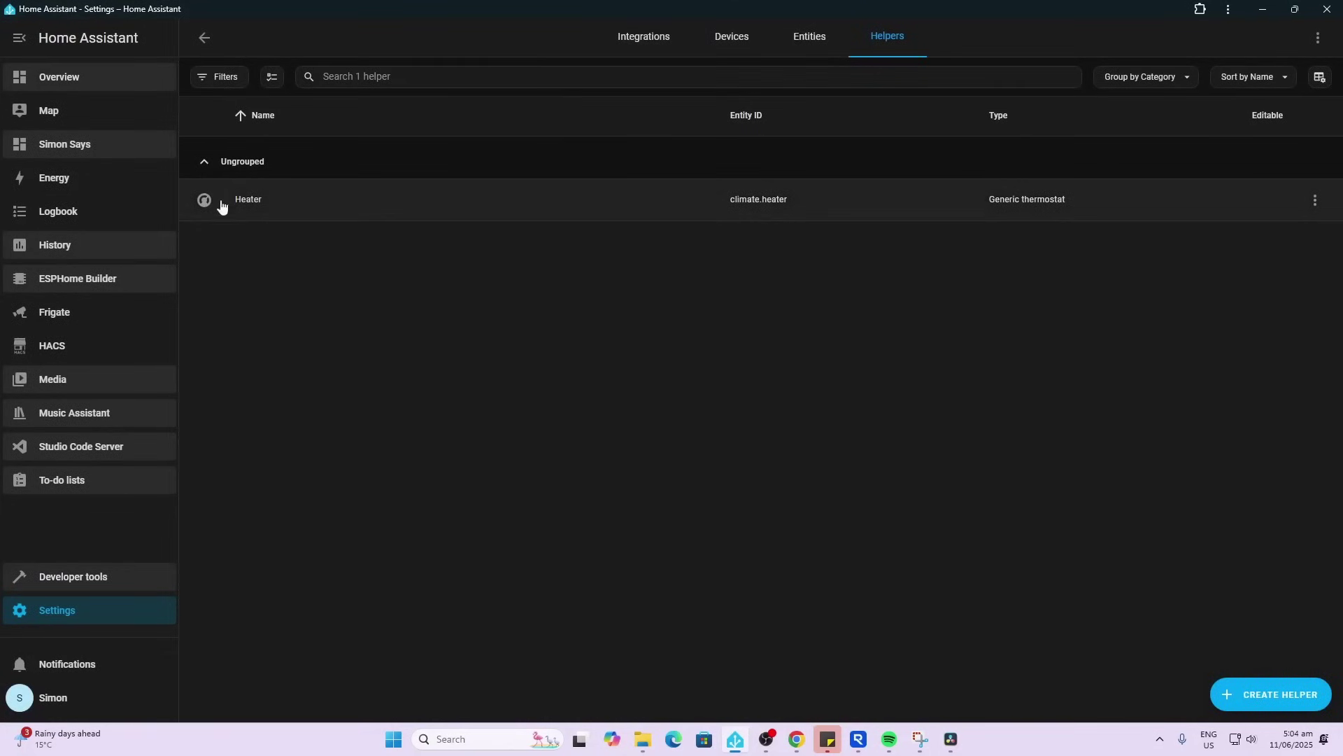
# Step: Set the Heater thermostat's target to 23 °C and its mode to Heat
pyautogui.click(249, 203)
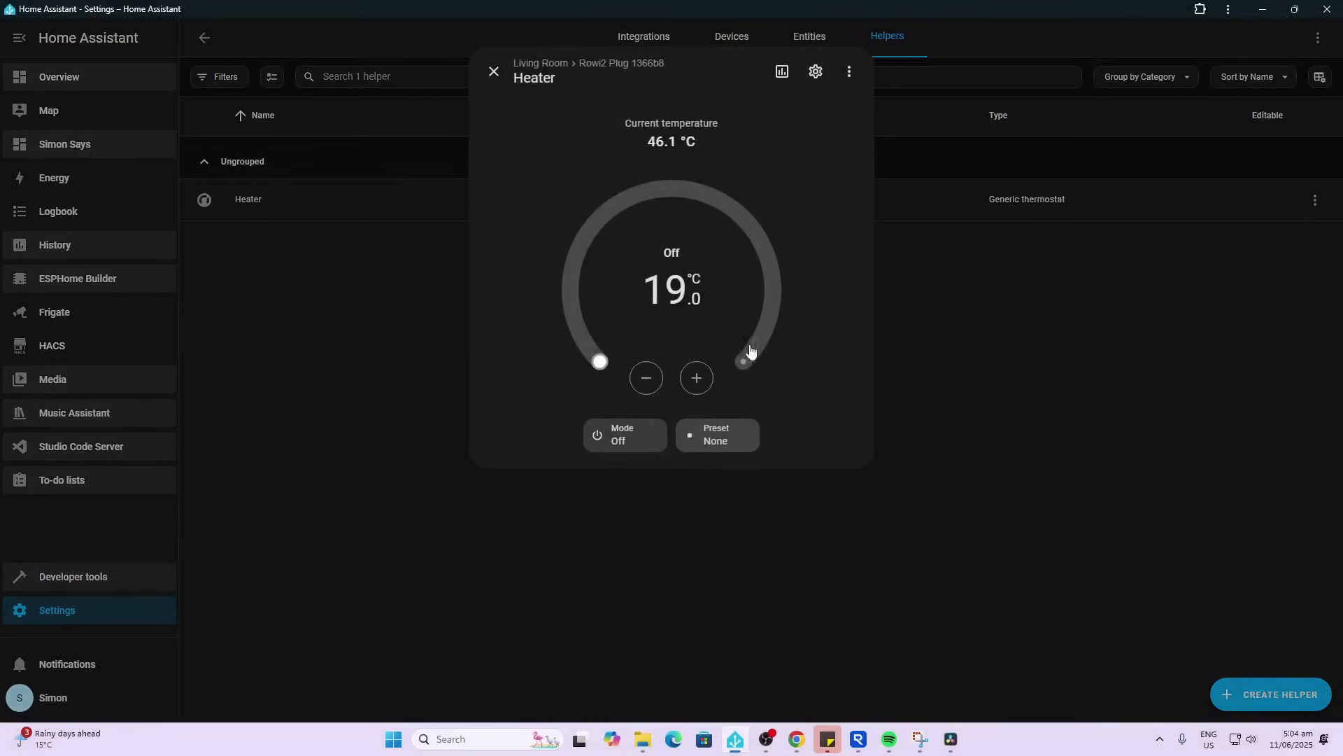
pyautogui.click(696, 379)
pyautogui.click(696, 378)
pyautogui.click(697, 378)
pyautogui.click(696, 379)
pyautogui.click(697, 378)
pyautogui.click(696, 379)
pyautogui.click(697, 378)
pyautogui.click(697, 378)
pyautogui.click(645, 381)
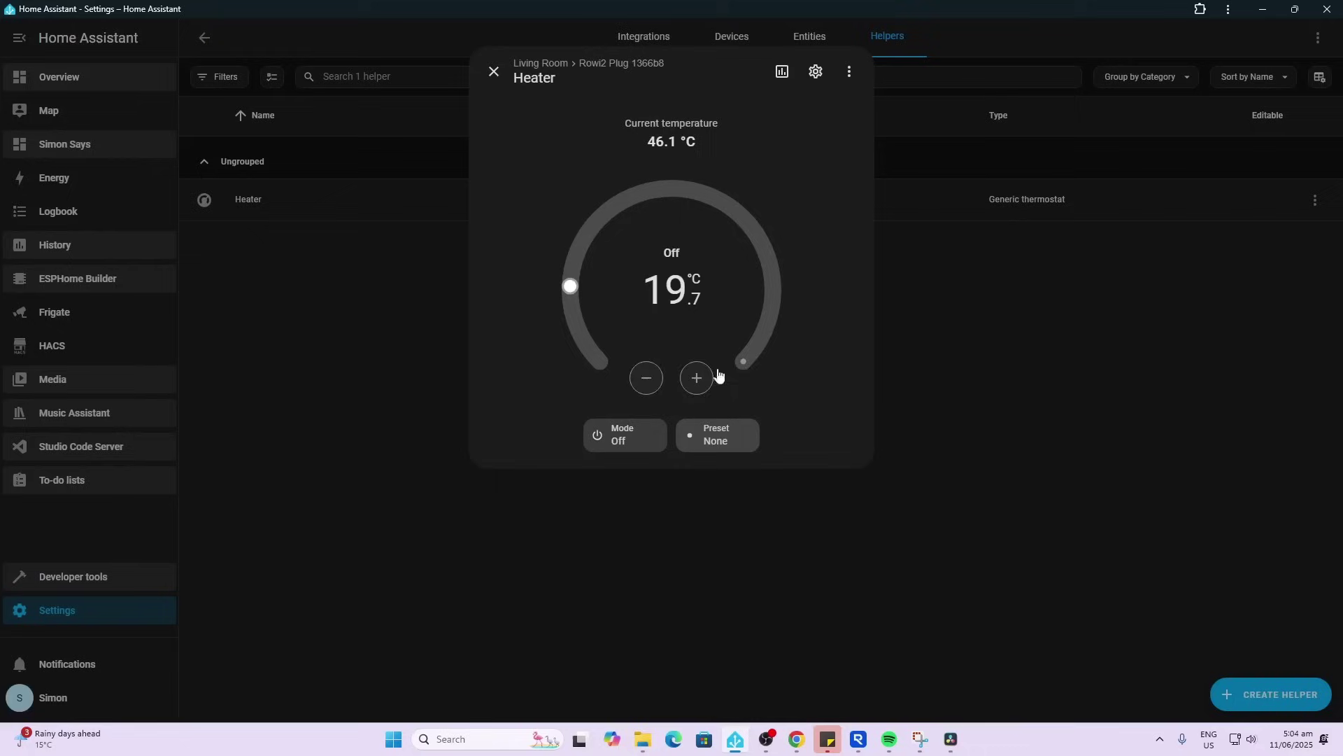
pyautogui.click(743, 362)
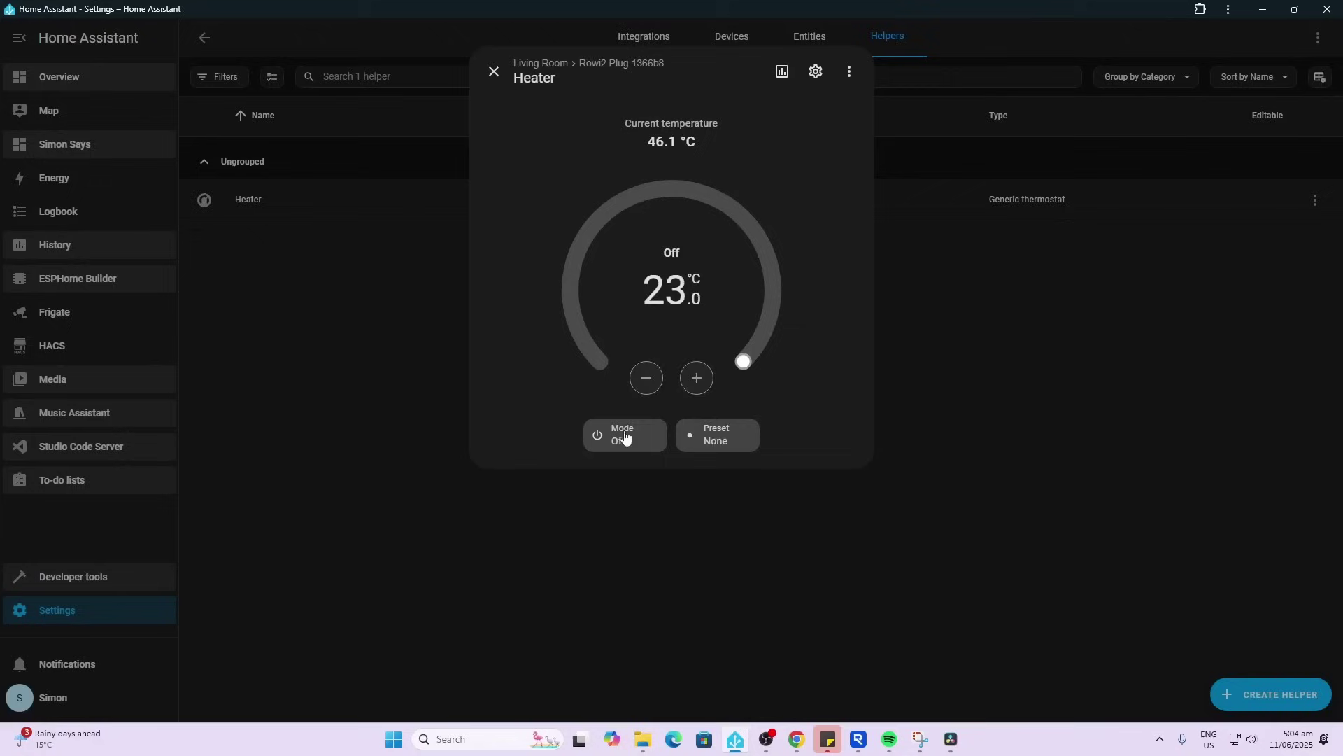
pyautogui.click(628, 443)
pyautogui.click(638, 475)
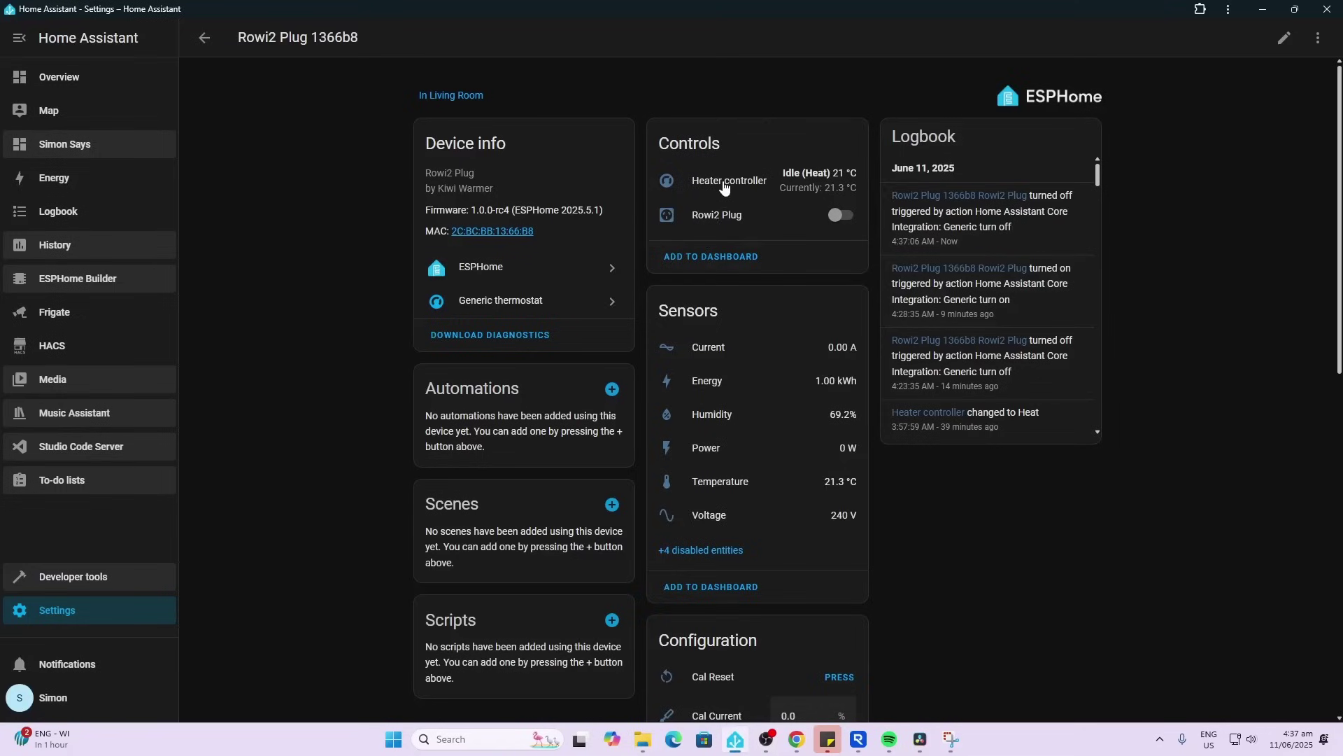
# Step: Open the plug's Temperature sensor to view its history
pyautogui.click(704, 481)
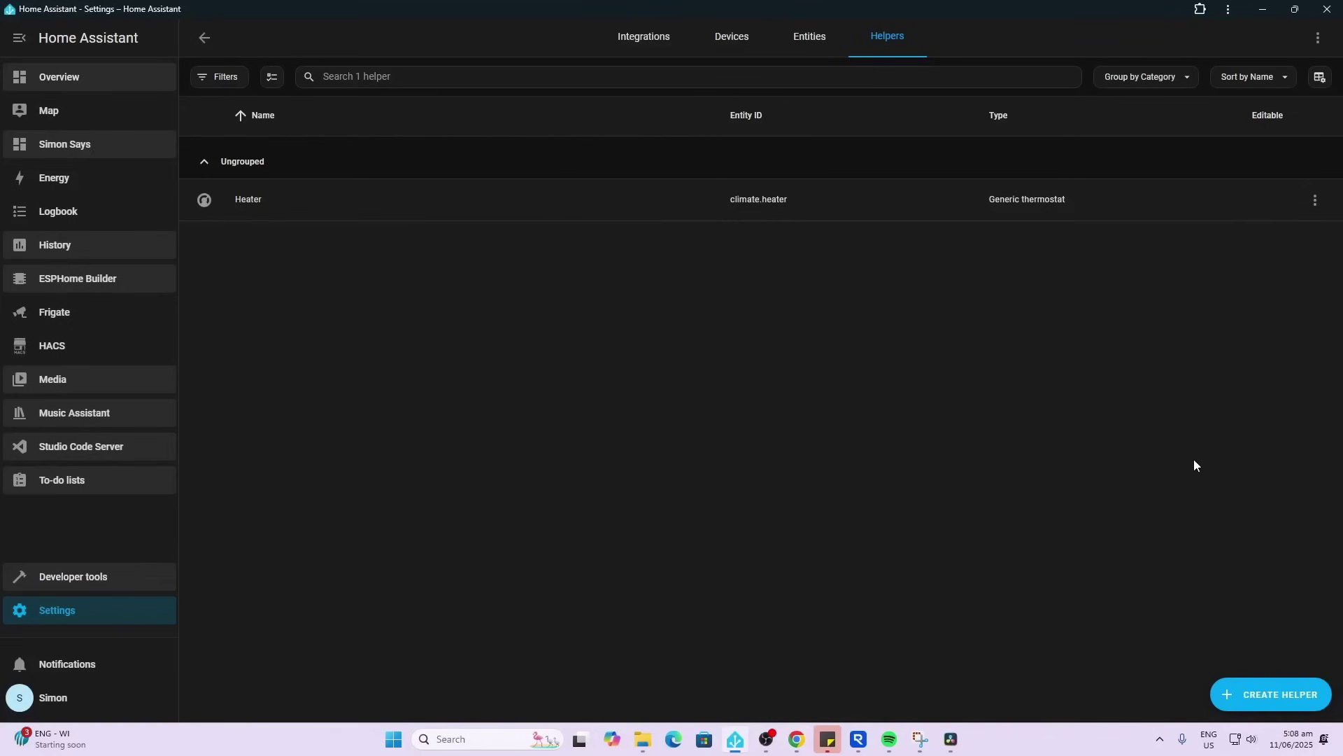
# Step: Create a new helper, searching 'generi' and choosing Generic hygrostat
pyautogui.click(1275, 697)
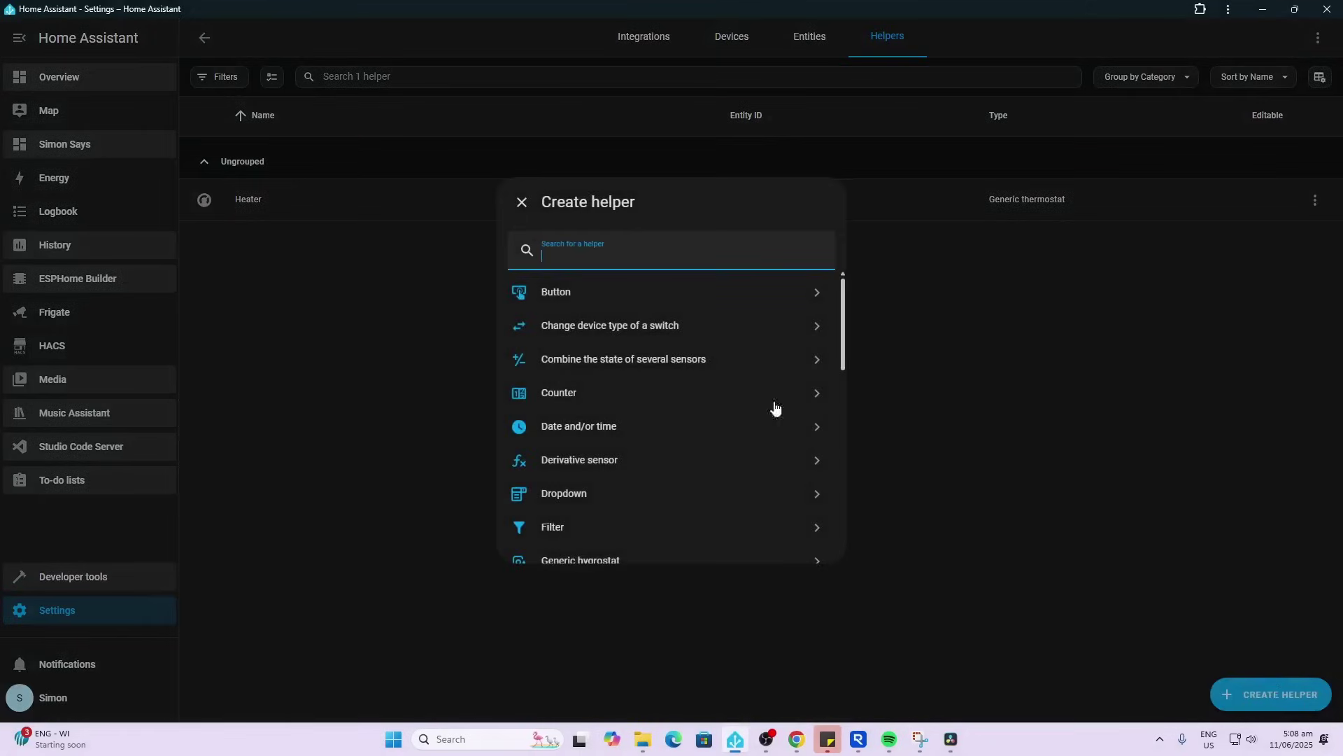
pyautogui.write('generi')
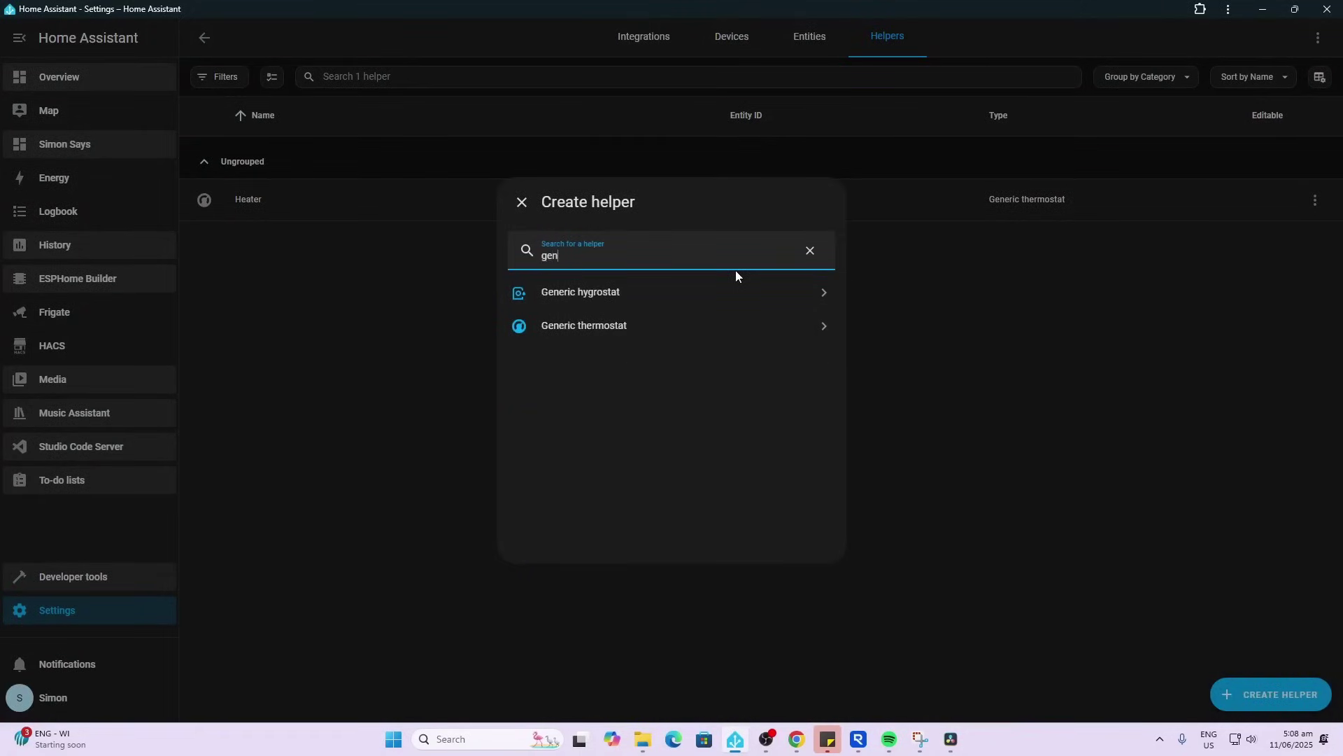
pyautogui.click(644, 300)
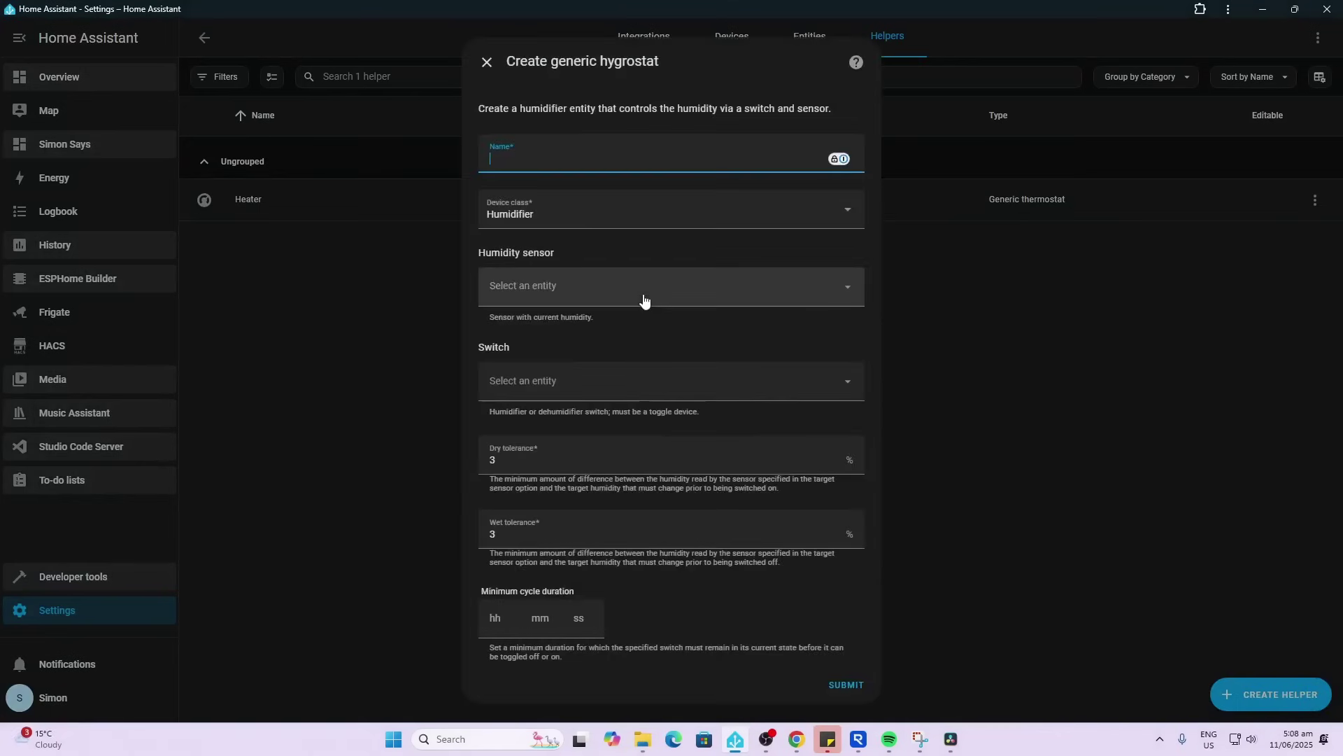